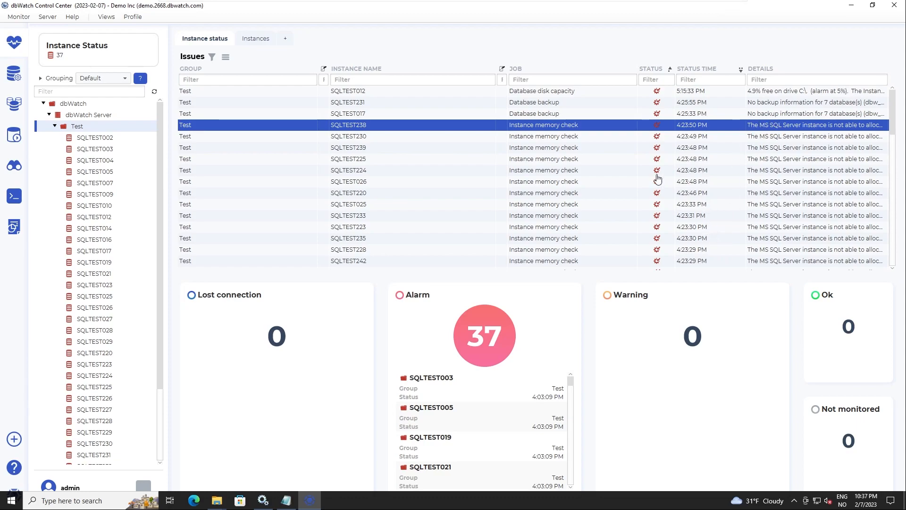
Review the Issues list for the Test group, examining the alarms and warnings with their jobs and details.
{"action": "scroll", "coordinate": [602, 187], "scroll_direction": "down", "scroll_amount": 5}
{"action": "scroll", "coordinate": [558, 216], "scroll_direction": "down", "scroll_amount": 5}
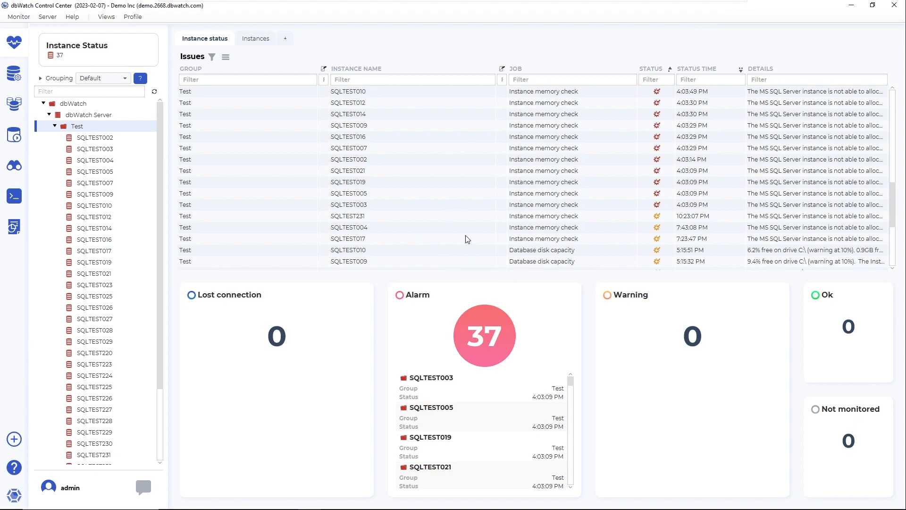
{"action": "scroll", "coordinate": [575, 177], "scroll_direction": "down", "scroll_amount": 1}
{"action": "scroll", "coordinate": [574, 179], "scroll_direction": "down", "scroll_amount": 3}
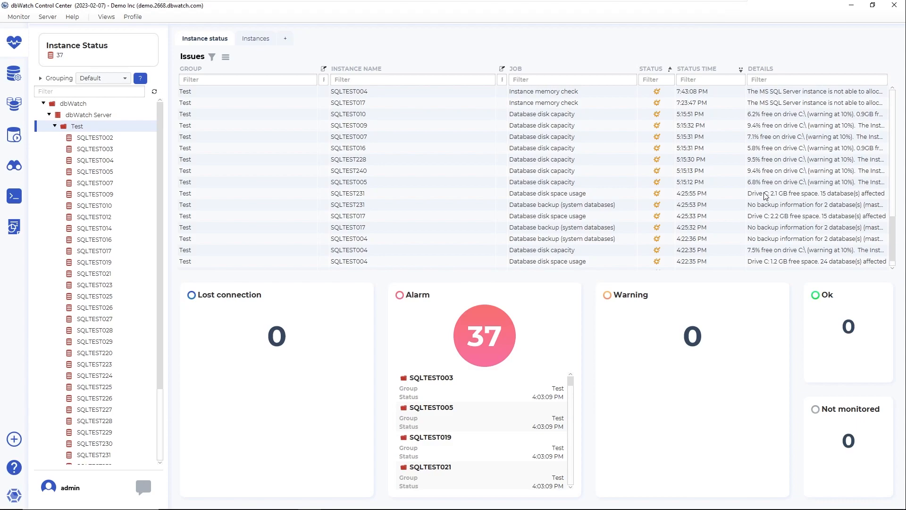
{"action": "scroll", "coordinate": [749, 133], "scroll_direction": "up", "scroll_amount": 4}
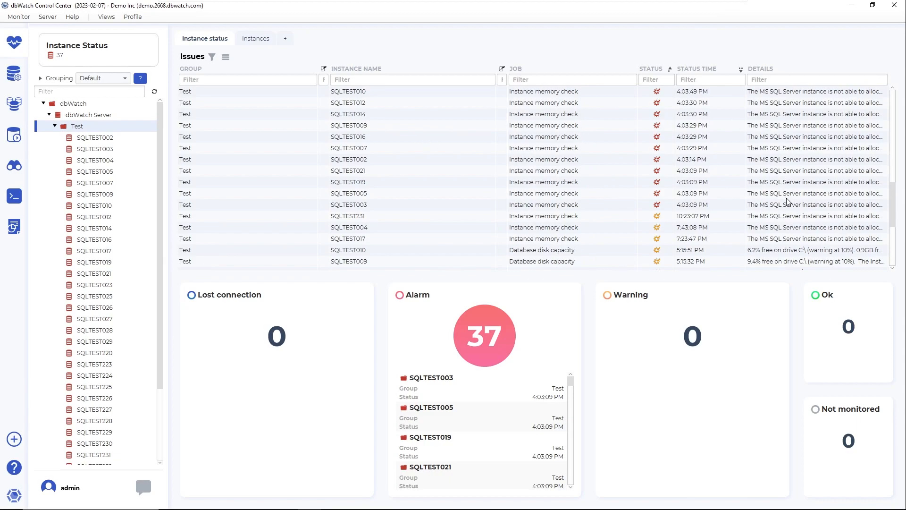
{"action": "scroll", "coordinate": [786, 202], "scroll_direction": "up", "scroll_amount": 4}
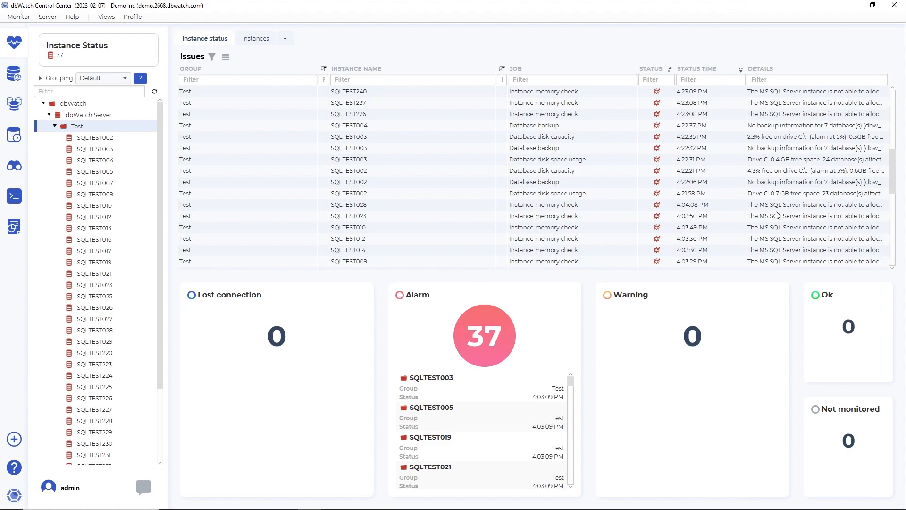
{"action": "scroll", "coordinate": [760, 122], "scroll_direction": "up", "scroll_amount": 2}
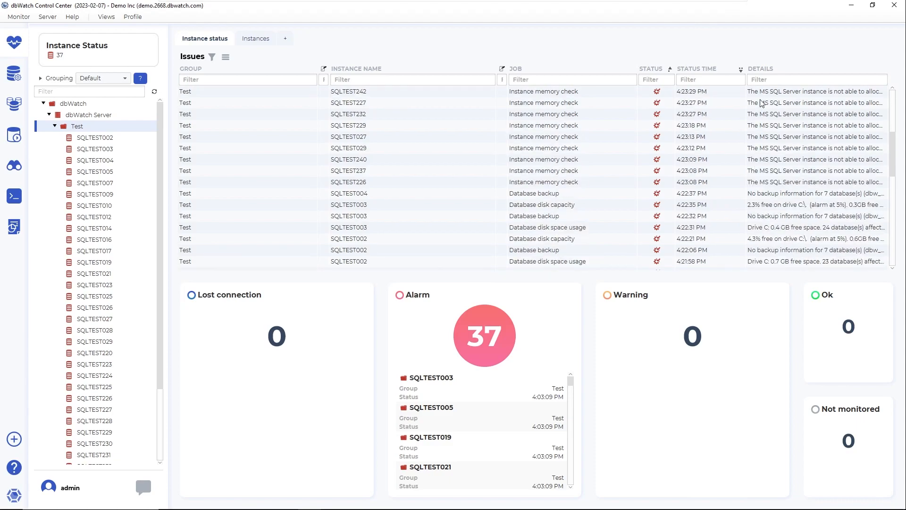
{"action": "scroll", "coordinate": [749, 162], "scroll_direction": "up", "scroll_amount": 5}
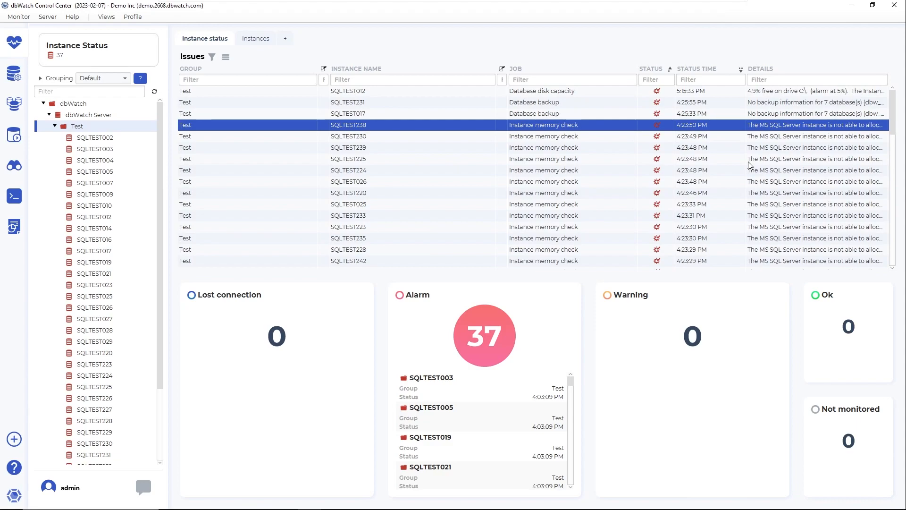
{"action": "scroll", "coordinate": [347, 136], "scroll_direction": "down", "scroll_amount": 1}
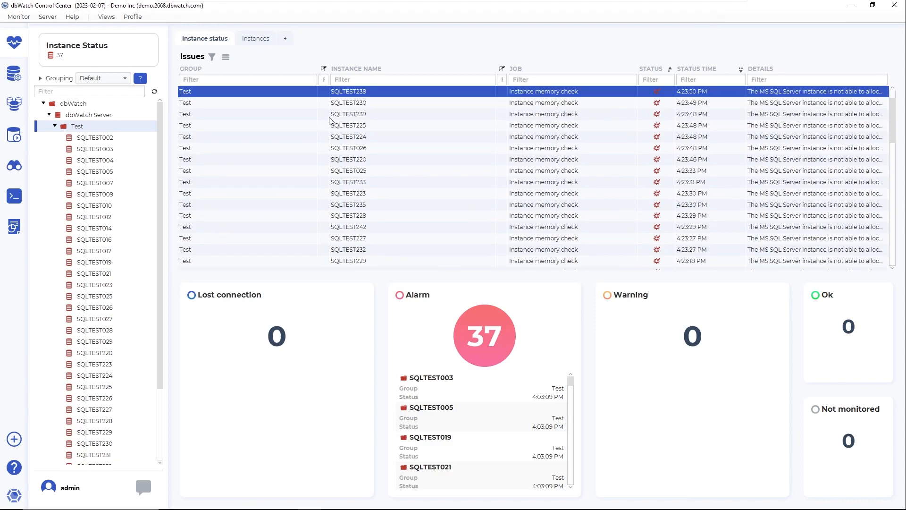
Open the job template editor, show the Default (all platforms) template, and narrow and move its window off the instance tree.
{"action": "left_click", "coordinate": [48, 17]}
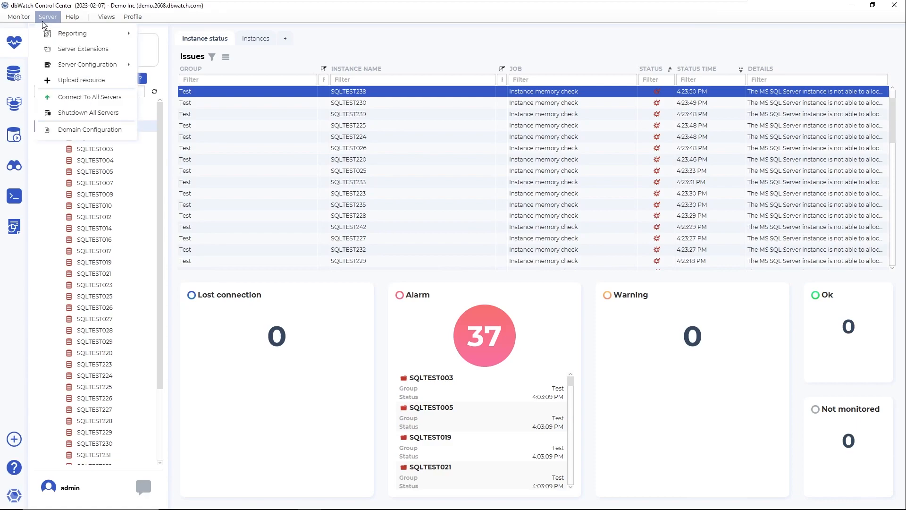
{"action": "mouse_move", "coordinate": [92, 65]}
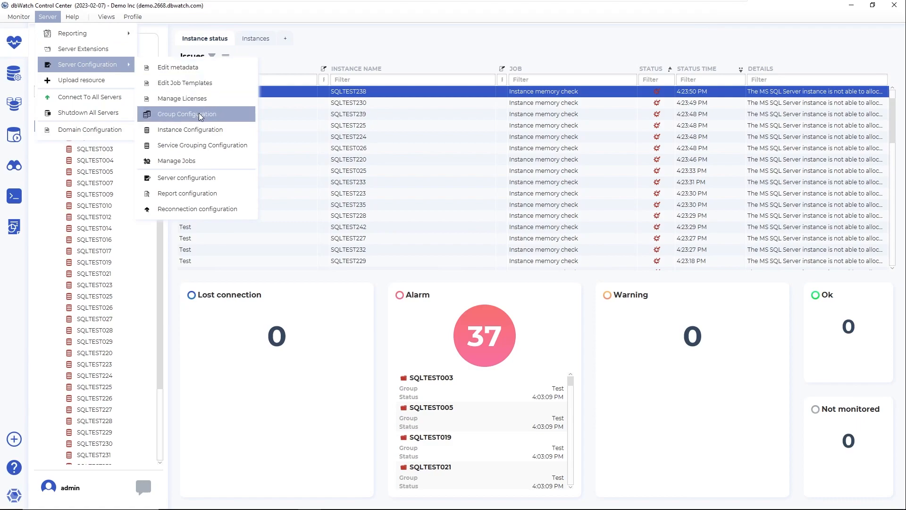
{"action": "left_click", "coordinate": [193, 83]}
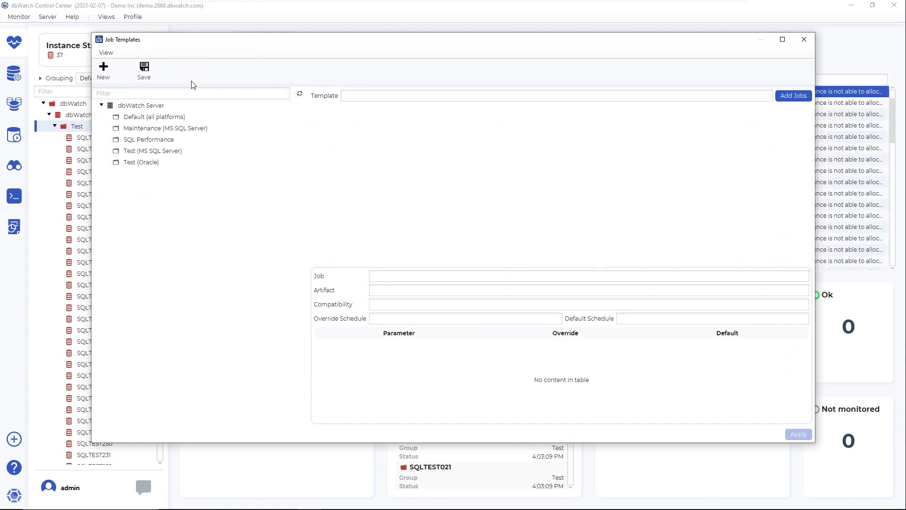
{"action": "left_click", "coordinate": [132, 119]}
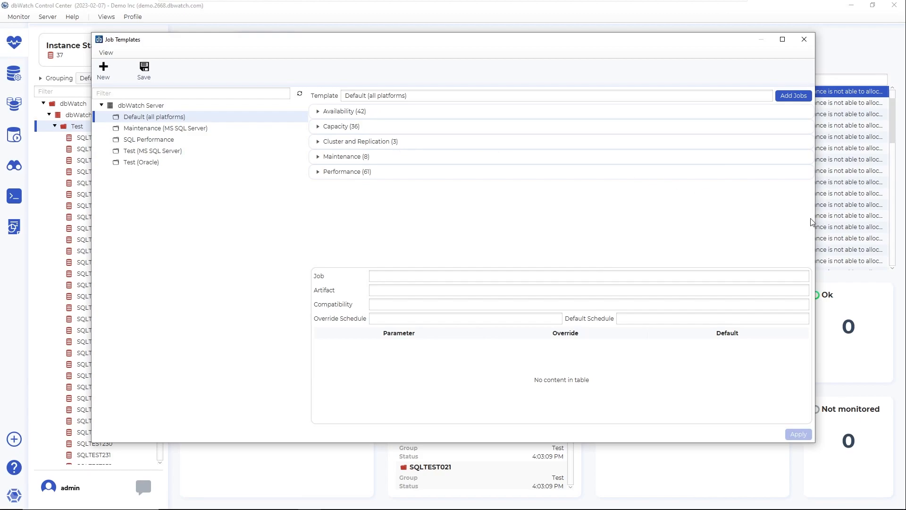
{"action": "left_click_drag", "start_coordinate": [815, 217], "coordinate": [627, 202]}
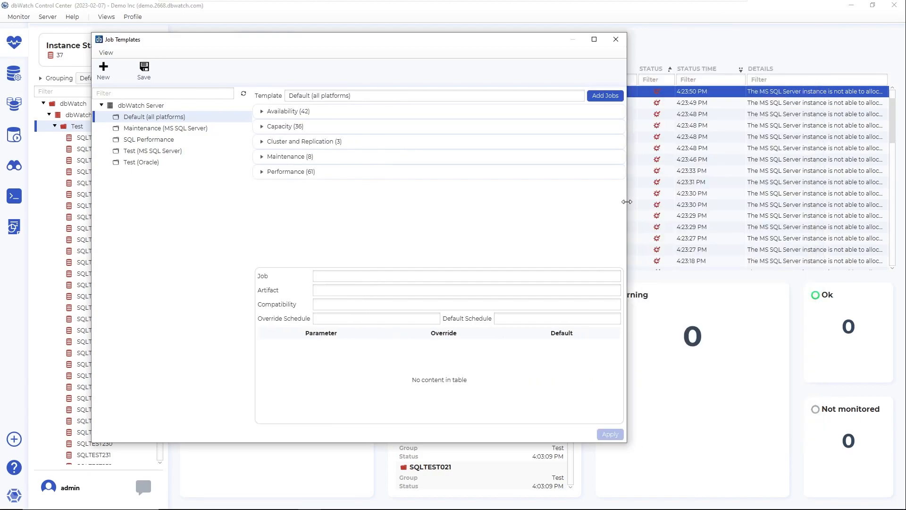
{"action": "left_click_drag", "start_coordinate": [402, 44], "coordinate": [557, 54]}
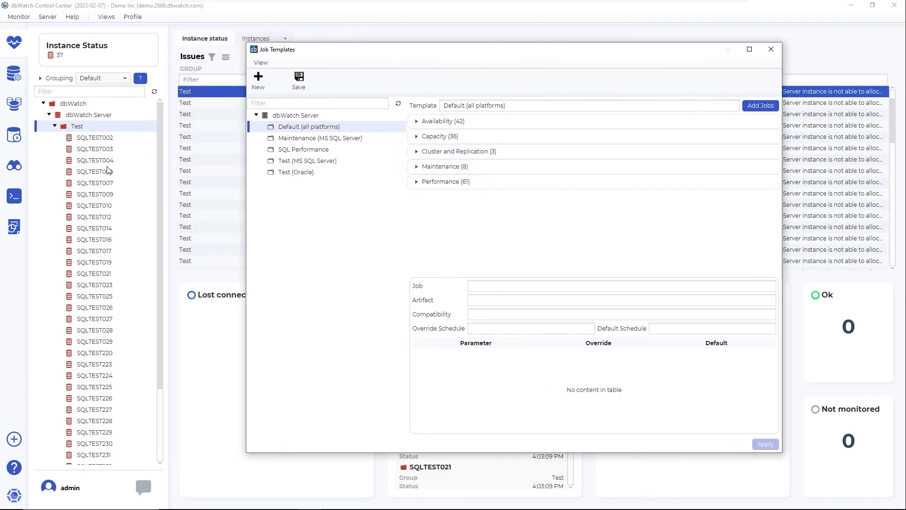
Display the Performance jobs of instance SQLTEST002 and close the job template editor.
{"action": "left_click", "coordinate": [79, 139]}
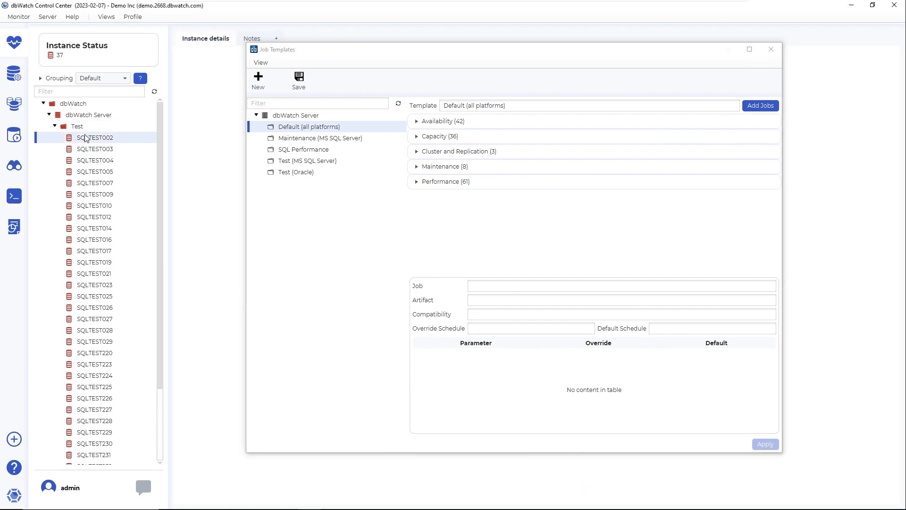
{"action": "left_click_drag", "start_coordinate": [356, 59], "coordinate": [395, 60]}
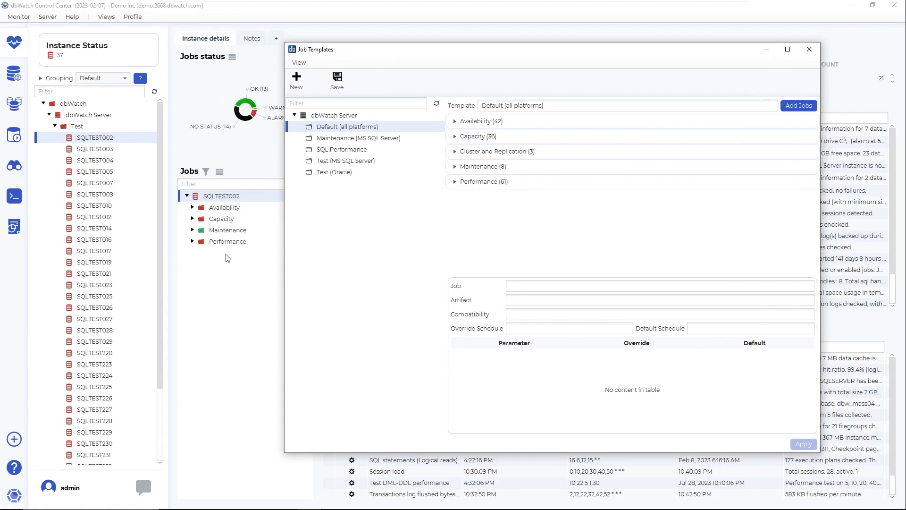
{"action": "left_click", "coordinate": [215, 243]}
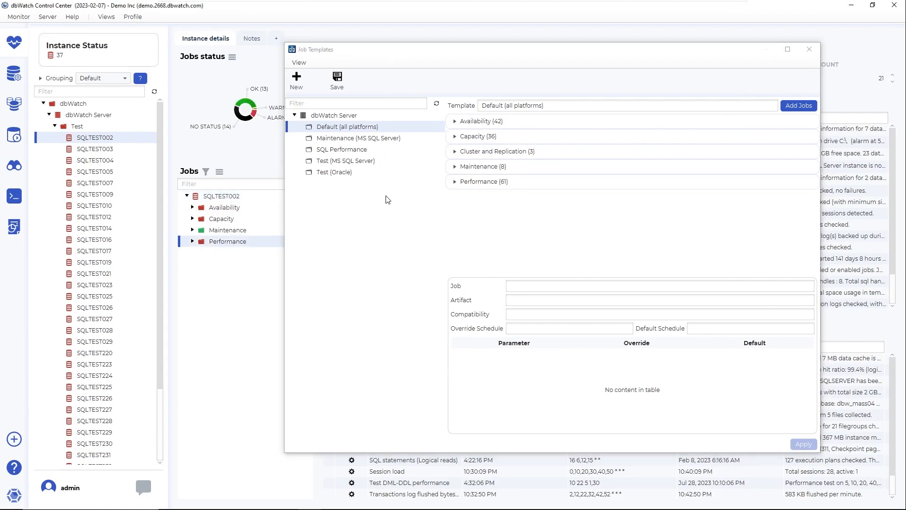
{"action": "left_click_drag", "start_coordinate": [521, 53], "coordinate": [346, 58]}
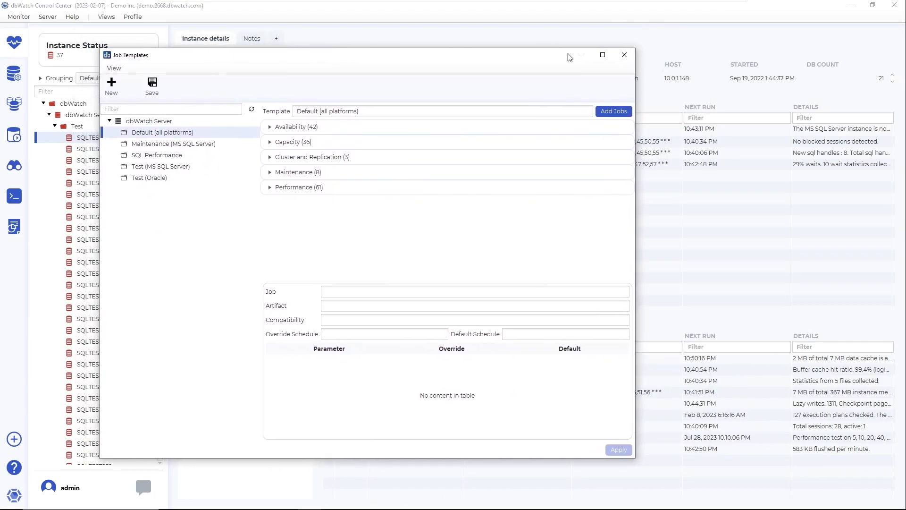
{"action": "left_click", "coordinate": [624, 56]}
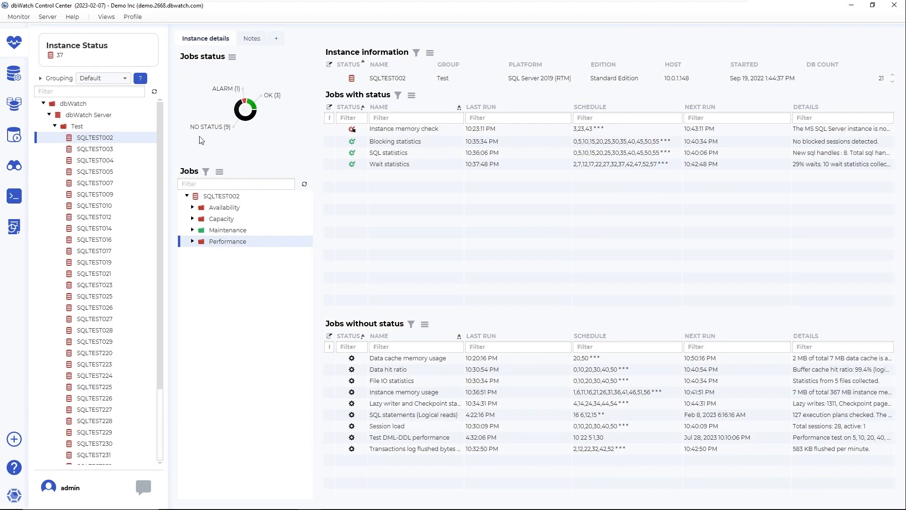
Open the job template editor and expand the Performance jobs of the Default (all platforms) template.
{"action": "left_click", "coordinate": [47, 17]}
{"action": "mouse_move", "coordinate": [92, 40]}
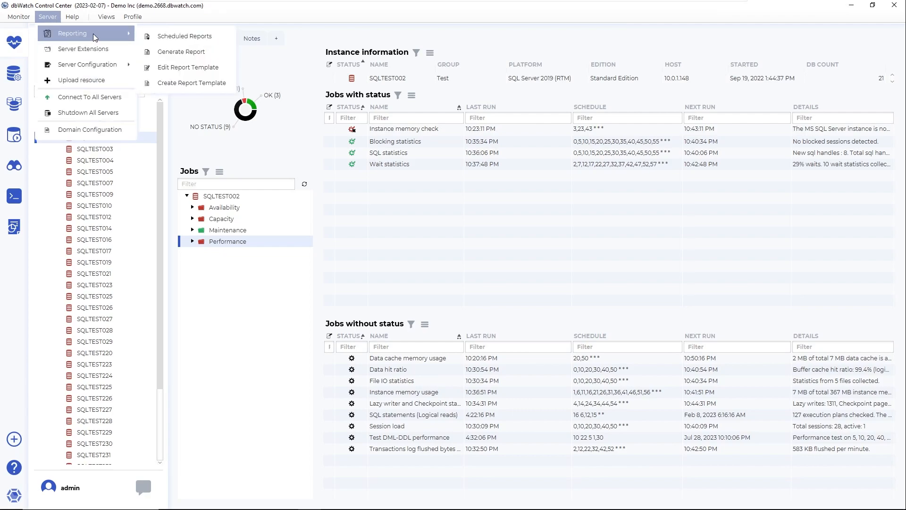
{"action": "mouse_move", "coordinate": [95, 64]}
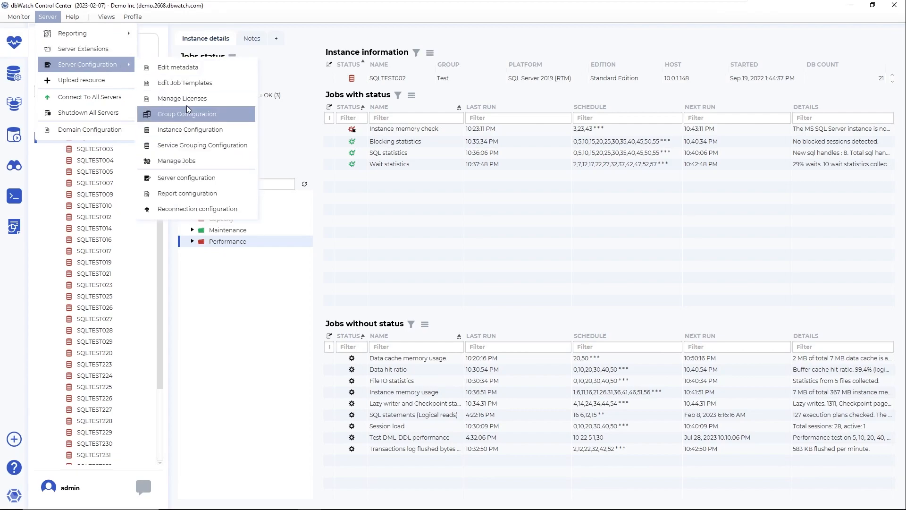
{"action": "left_click", "coordinate": [177, 86]}
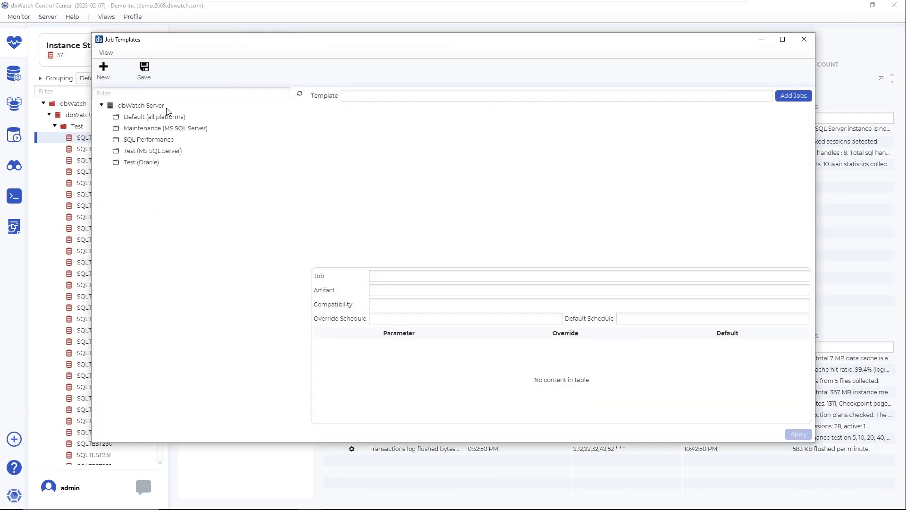
{"action": "left_click", "coordinate": [145, 118]}
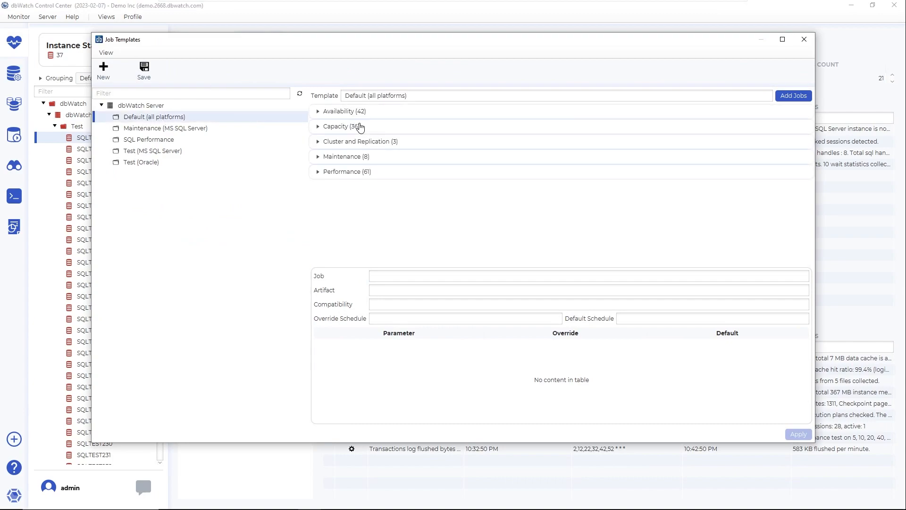
{"action": "left_click", "coordinate": [317, 172]}
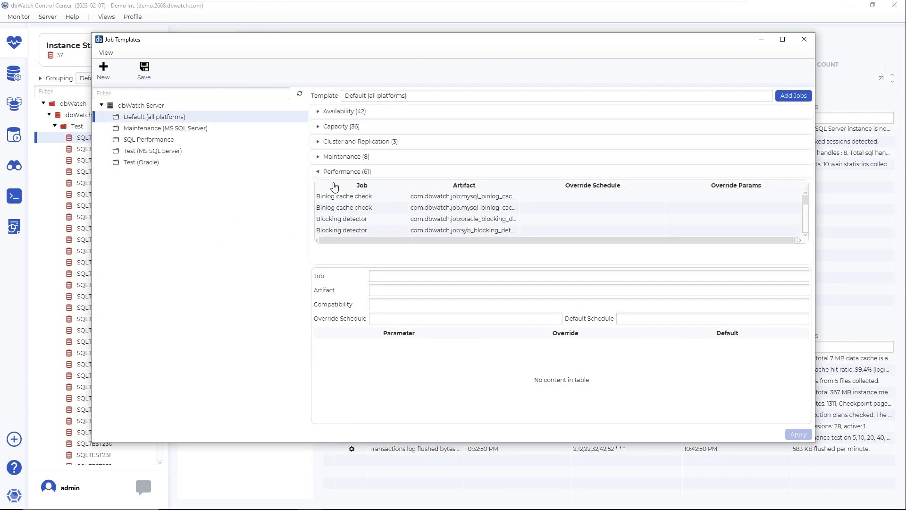
Locate the instance memory jobs in the Performance list and widen the Artifact column to show the full artifact names.
{"action": "scroll", "coordinate": [377, 216], "scroll_direction": "down", "scroll_amount": 3}
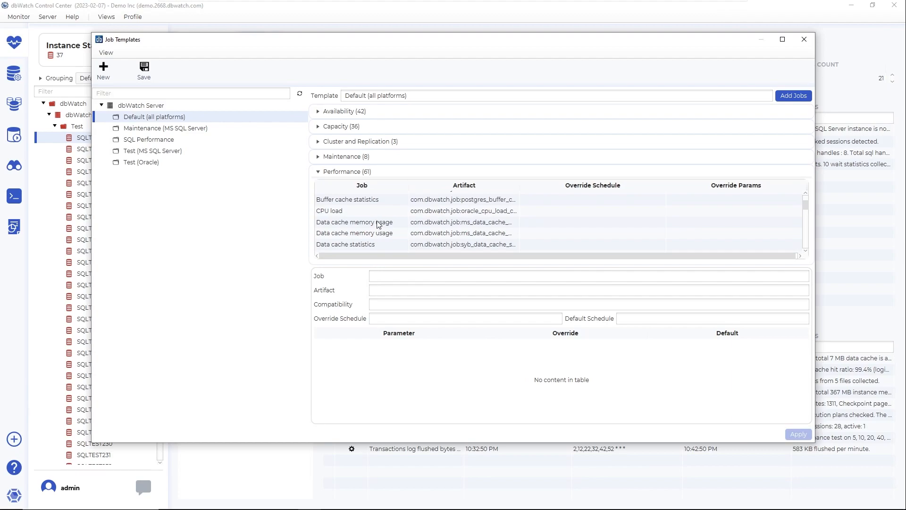
{"action": "scroll", "coordinate": [379, 226], "scroll_direction": "down", "scroll_amount": 2}
{"action": "scroll", "coordinate": [377, 228], "scroll_direction": "down", "scroll_amount": 5}
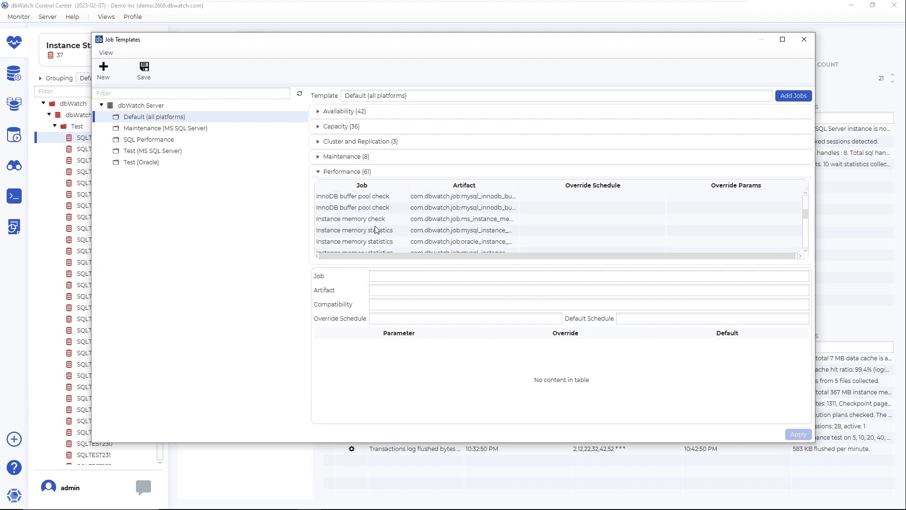
{"action": "scroll", "coordinate": [376, 224], "scroll_direction": "down", "scroll_amount": 1}
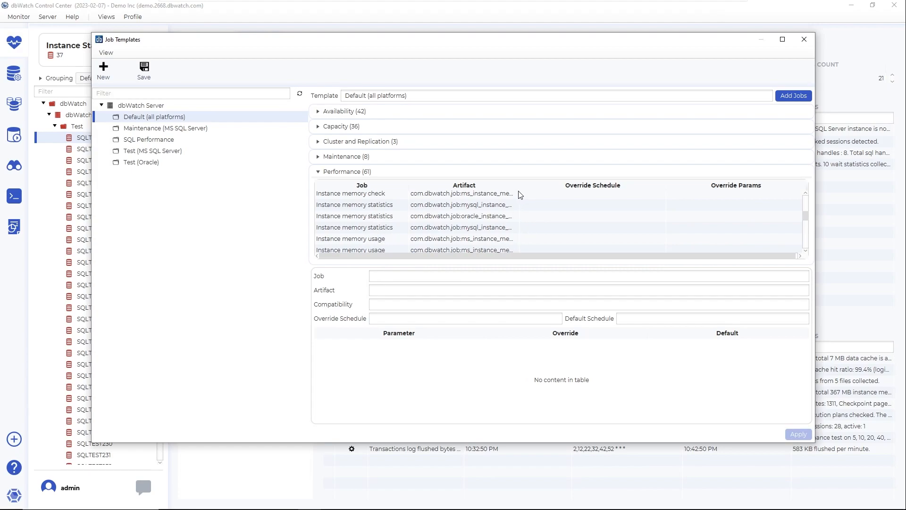
{"action": "left_click_drag", "start_coordinate": [520, 189], "coordinate": [613, 191]}
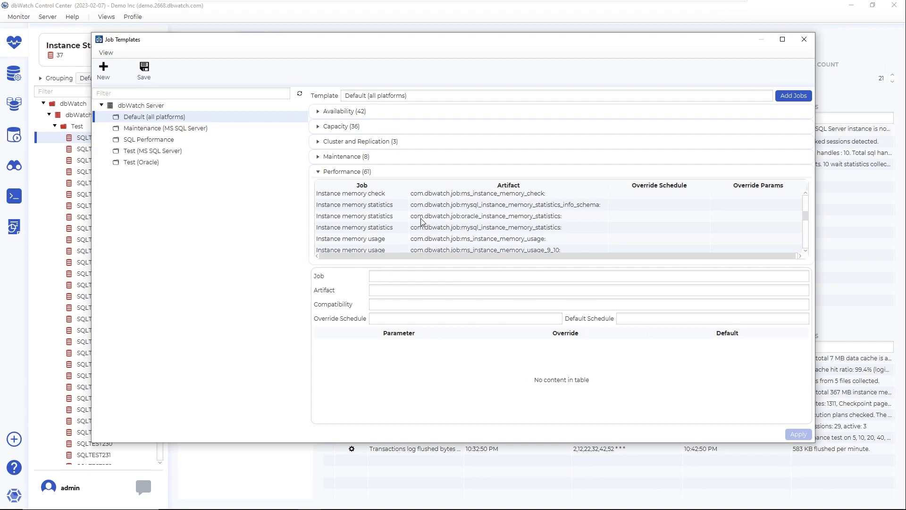
{"action": "scroll", "coordinate": [422, 221], "scroll_direction": "up", "scroll_amount": 1}
{"action": "scroll", "coordinate": [421, 222], "scroll_direction": "down", "scroll_amount": 2}
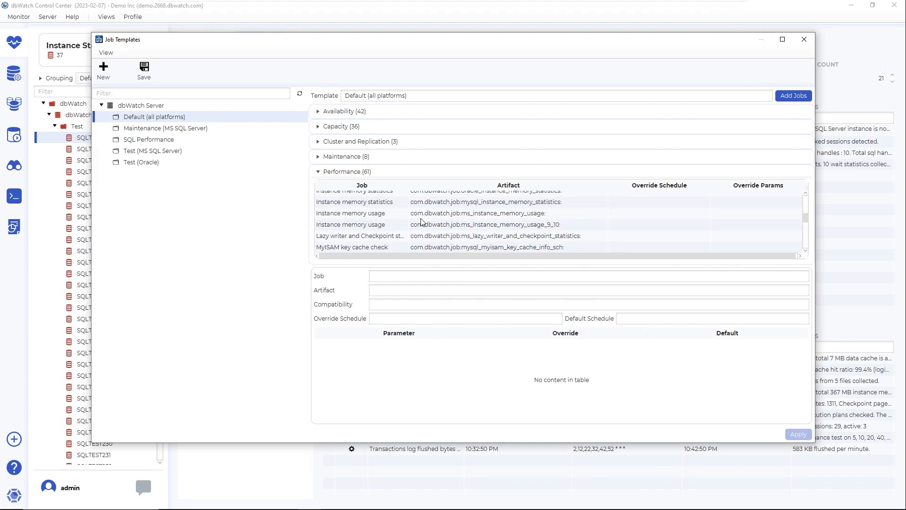
Remove the Instance memory check job (ms_instance_memory_check) from the Default (all platforms) template.
{"action": "left_click_drag", "start_coordinate": [550, 47], "coordinate": [579, 71]}
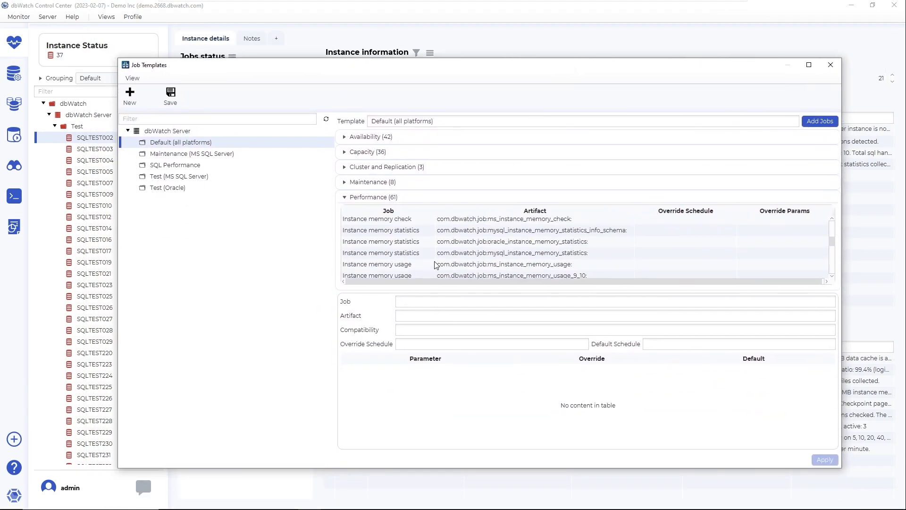
{"action": "left_click", "coordinate": [398, 221]}
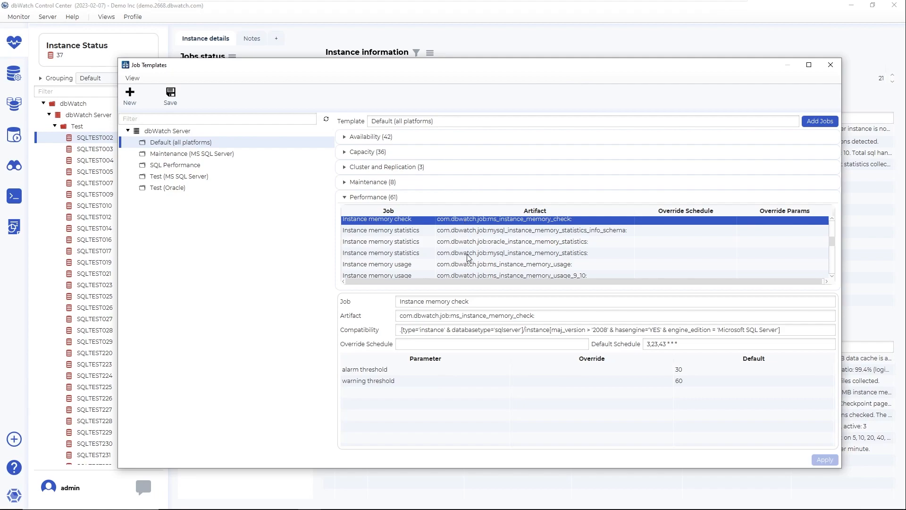
{"action": "right_click", "coordinate": [411, 221]}
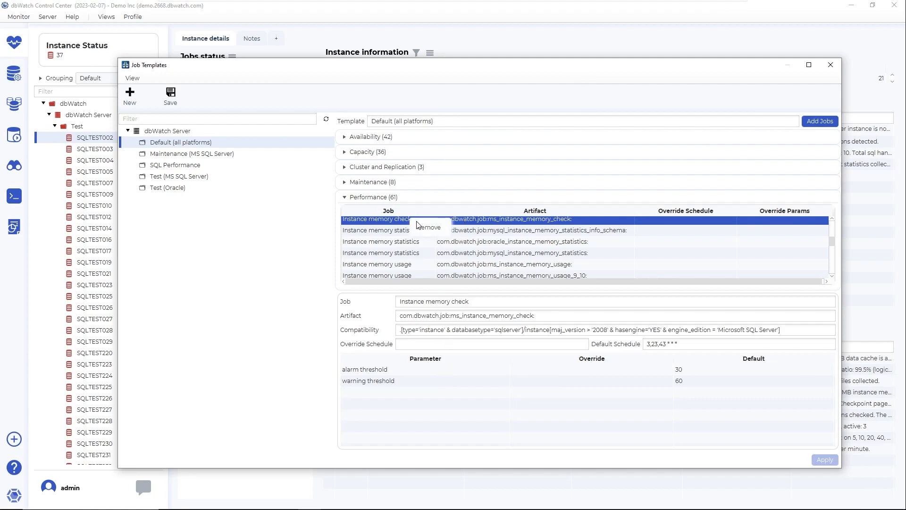
{"action": "left_click", "coordinate": [424, 229]}
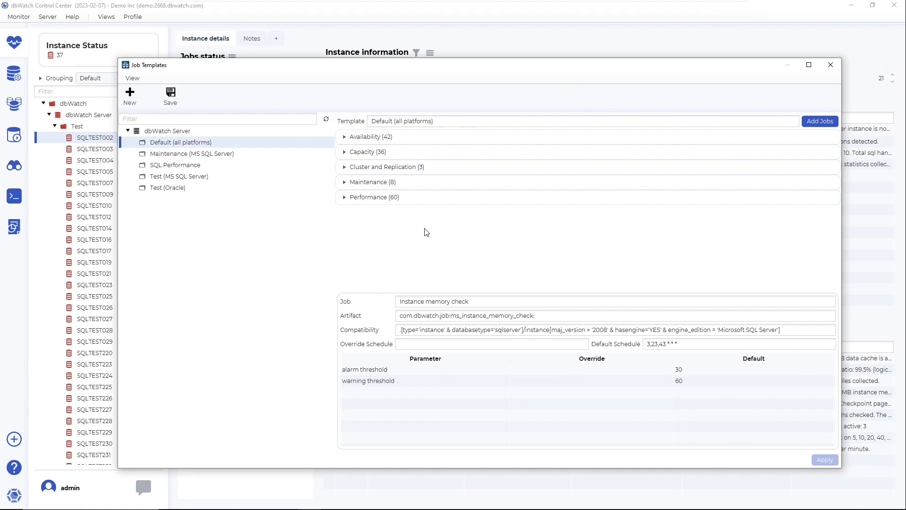
Expand the template's Performance jobs again and check the entries around the instance memory jobs.
{"action": "left_click", "coordinate": [345, 198]}
{"action": "scroll", "coordinate": [382, 230], "scroll_direction": "down", "scroll_amount": 3}
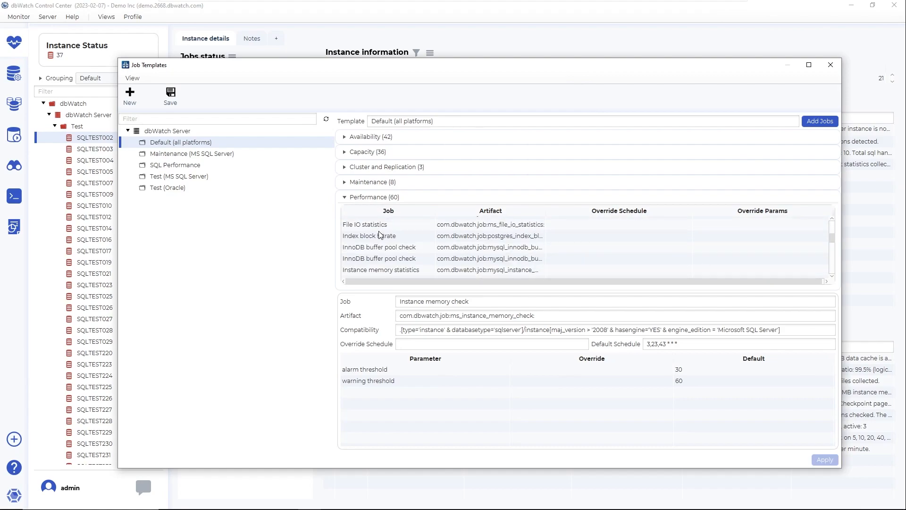
{"action": "scroll", "coordinate": [381, 234], "scroll_direction": "down", "scroll_amount": 1}
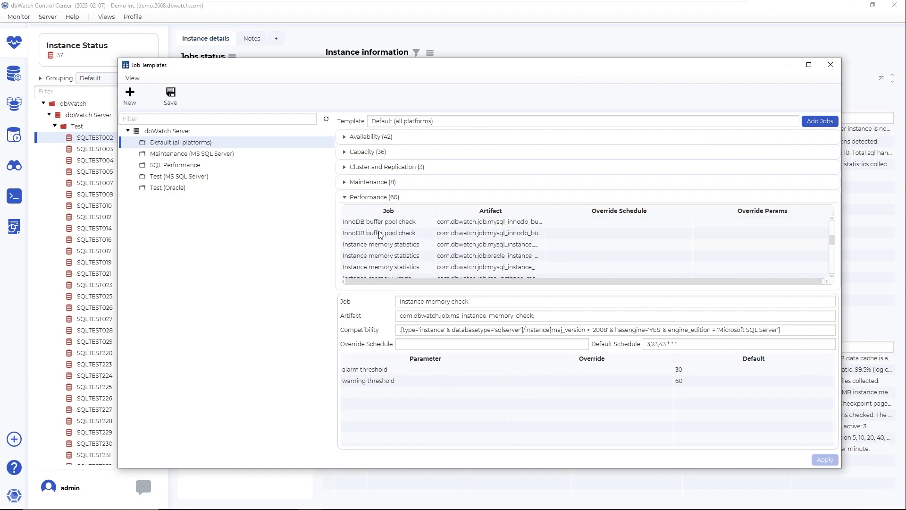
{"action": "scroll", "coordinate": [381, 235], "scroll_direction": "down", "scroll_amount": 1}
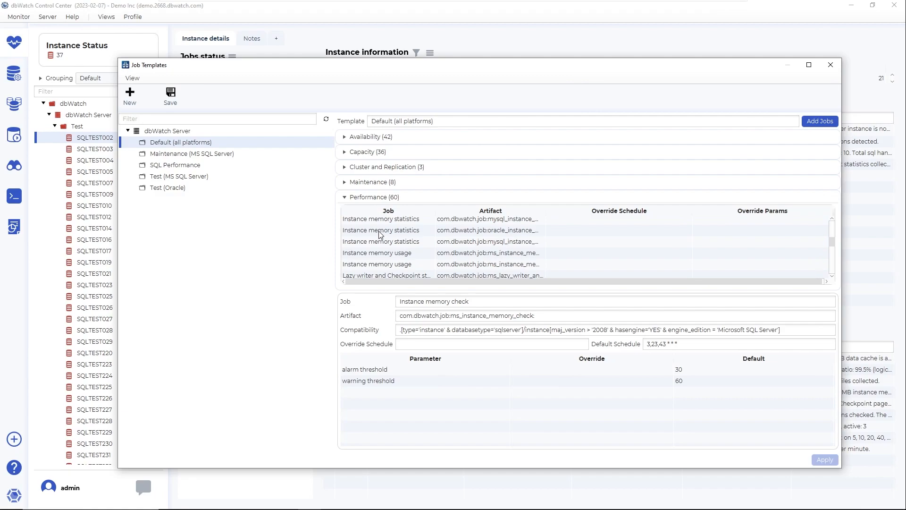
Look through the template's Performance jobs for any remaining instance memory check entries.
{"action": "left_click_drag", "start_coordinate": [452, 65], "coordinate": [449, 91]}
{"action": "scroll", "coordinate": [419, 276], "scroll_direction": "down", "scroll_amount": 1}
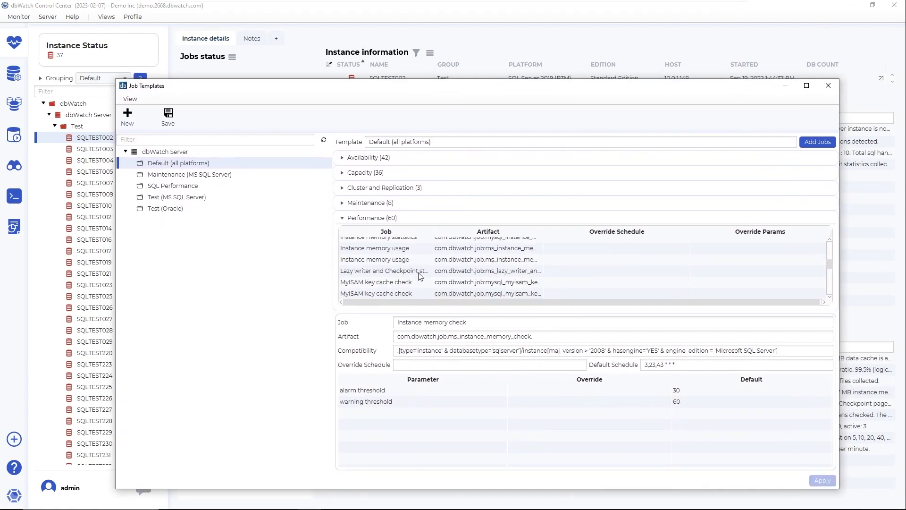
{"action": "scroll", "coordinate": [420, 276], "scroll_direction": "down", "scroll_amount": 1}
{"action": "scroll", "coordinate": [420, 276], "scroll_direction": "up", "scroll_amount": 3}
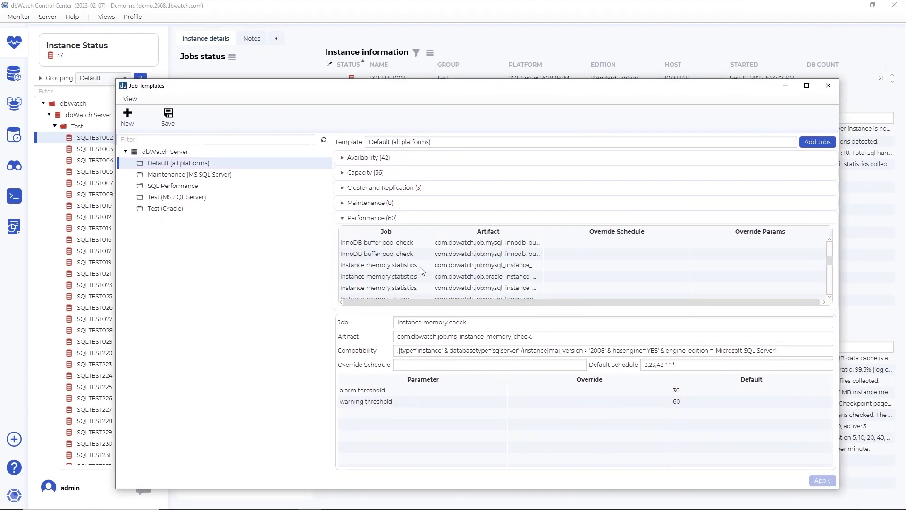
{"action": "scroll", "coordinate": [421, 269], "scroll_direction": "up", "scroll_amount": 6}
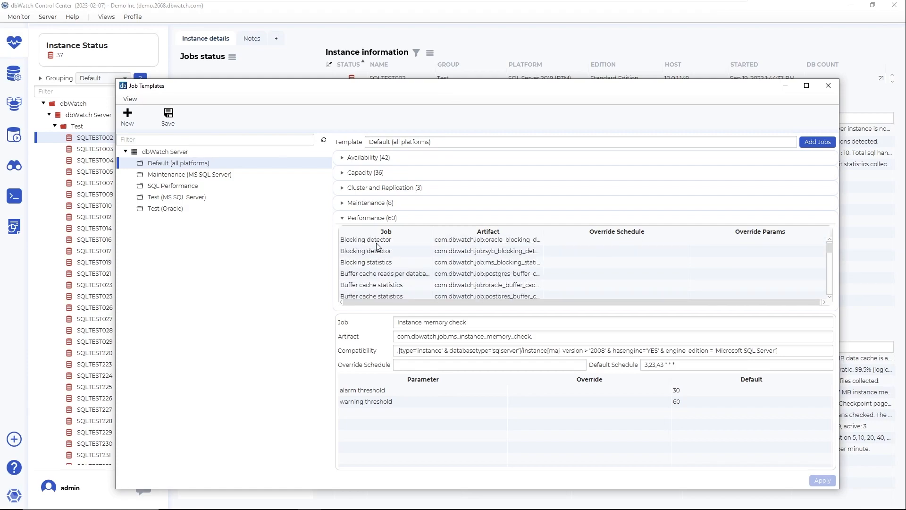
Move the Job Templates window clear of the instance's job tree and show the Availability jobs of SQLTEST002.
{"action": "left_click_drag", "start_coordinate": [428, 93], "coordinate": [426, 67]}
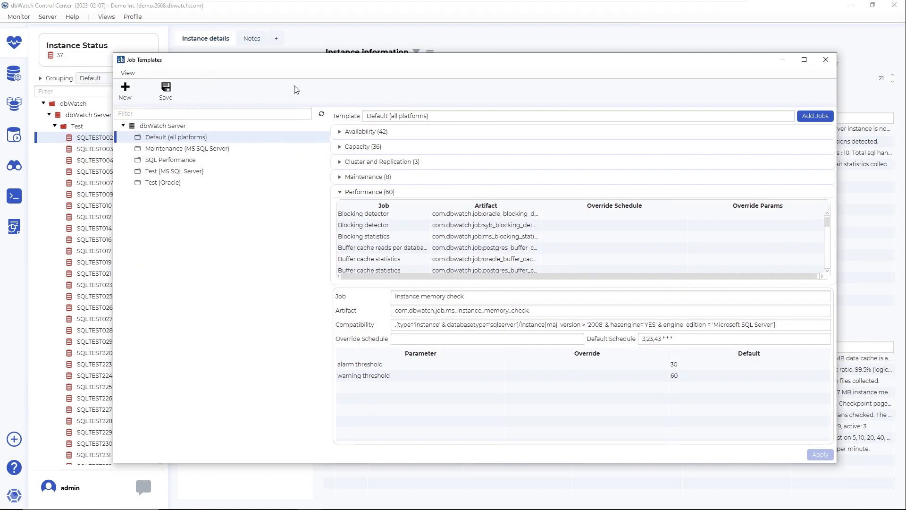
{"action": "left_click_drag", "start_coordinate": [310, 69], "coordinate": [305, 186]}
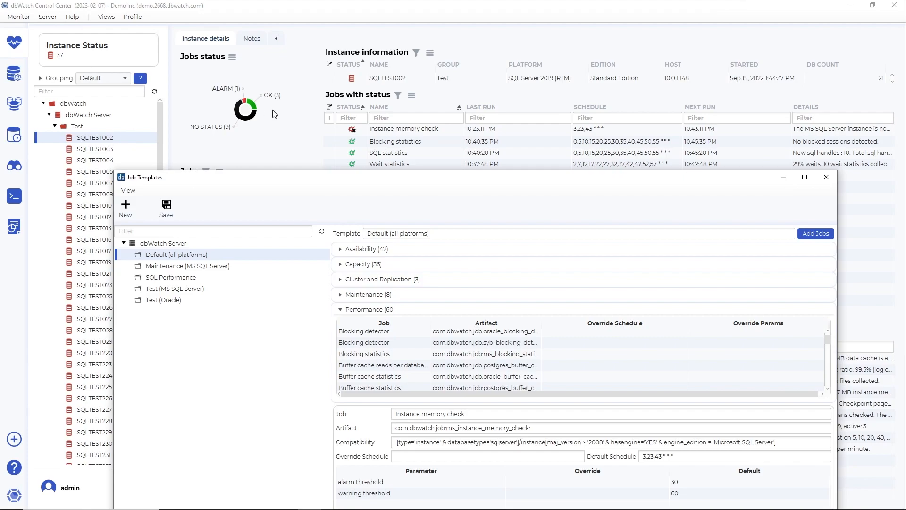
{"action": "left_click_drag", "start_coordinate": [275, 174], "coordinate": [278, 244]}
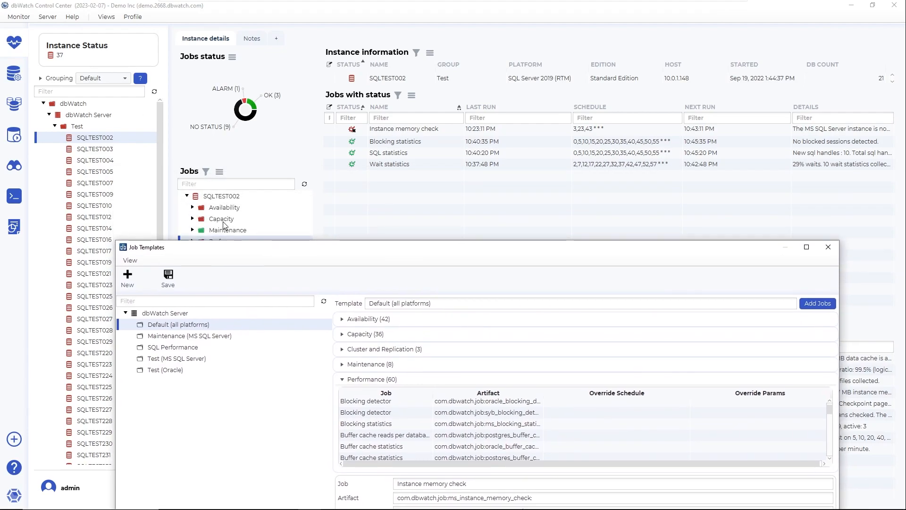
{"action": "left_click", "coordinate": [221, 210]}
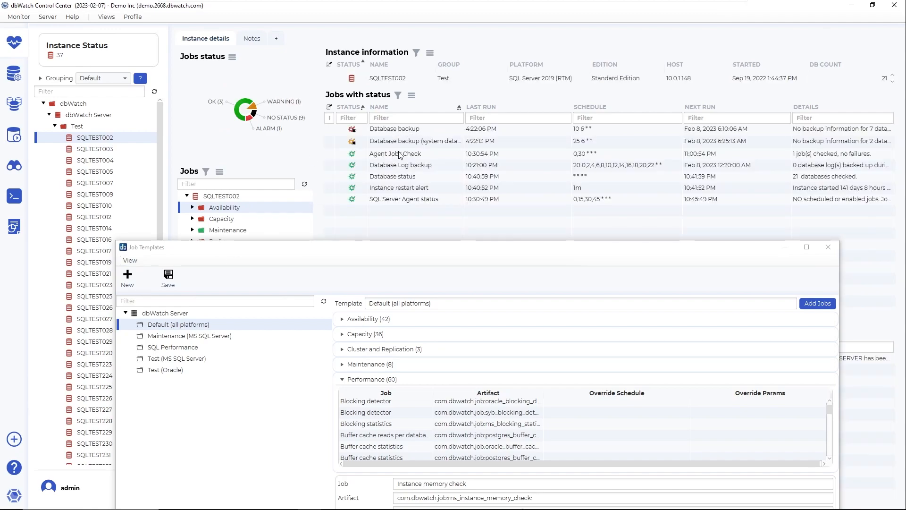
Remove the Database backup job (ms_database_backup_check_job) from the Availability jobs of the Default (all platforms) template.
{"action": "left_click_drag", "start_coordinate": [399, 249], "coordinate": [408, 141]}
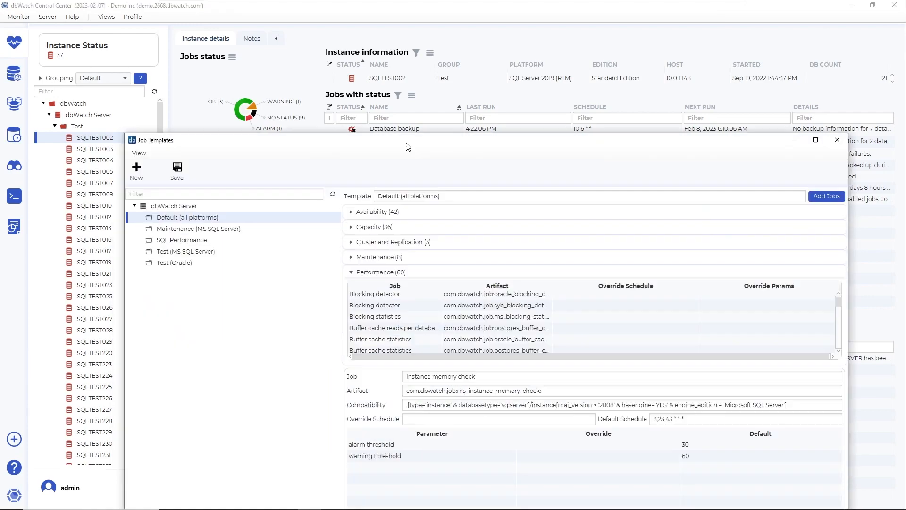
{"action": "left_click", "coordinate": [349, 211]}
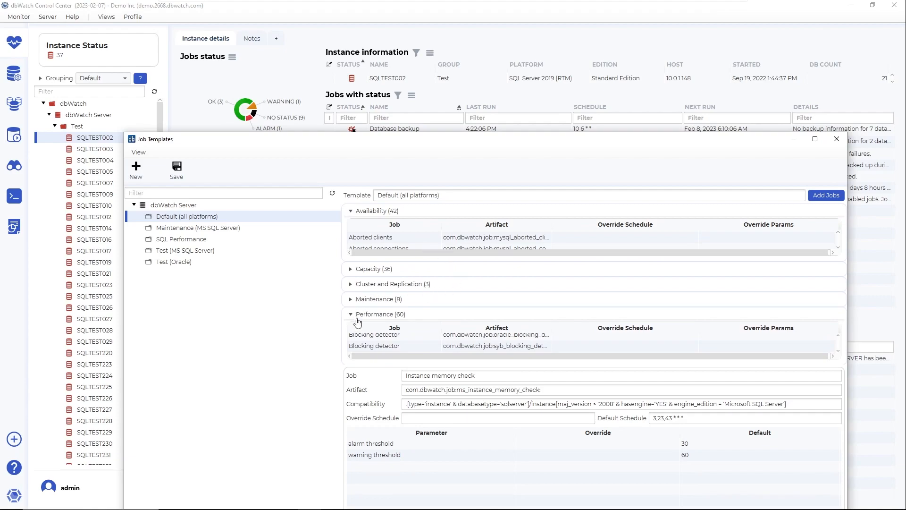
{"action": "left_click", "coordinate": [357, 315]}
{"action": "scroll", "coordinate": [402, 263], "scroll_direction": "down", "scroll_amount": 2}
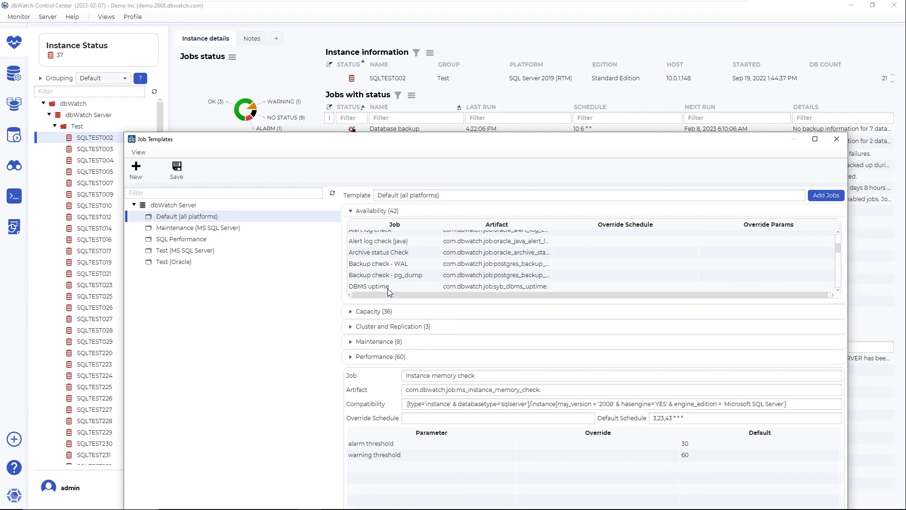
{"action": "scroll", "coordinate": [394, 258], "scroll_direction": "down", "scroll_amount": 1}
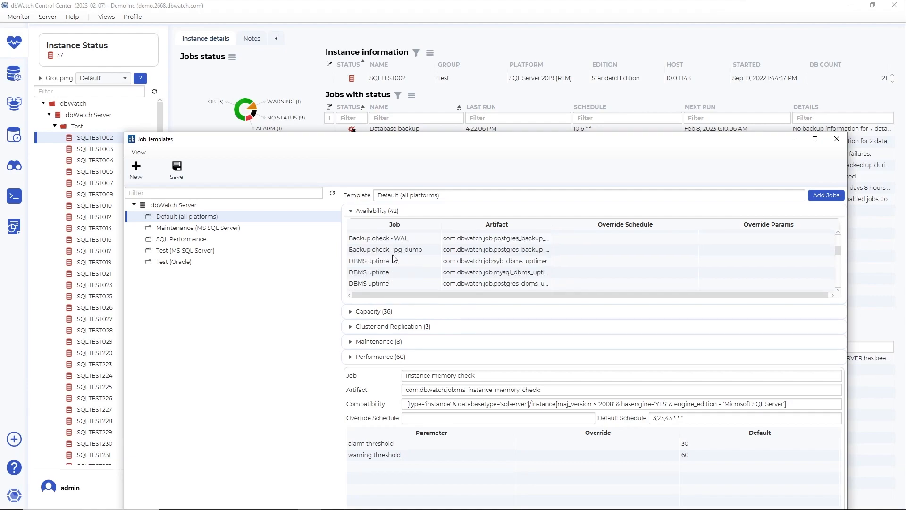
{"action": "scroll", "coordinate": [394, 258], "scroll_direction": "down", "scroll_amount": 3}
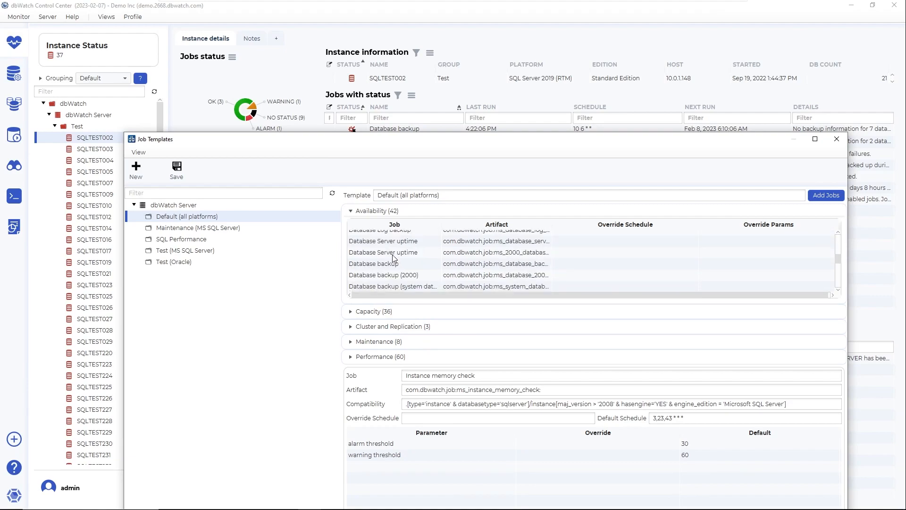
{"action": "left_click", "coordinate": [392, 267]}
{"action": "right_click", "coordinate": [392, 267]}
{"action": "left_click", "coordinate": [401, 272]}
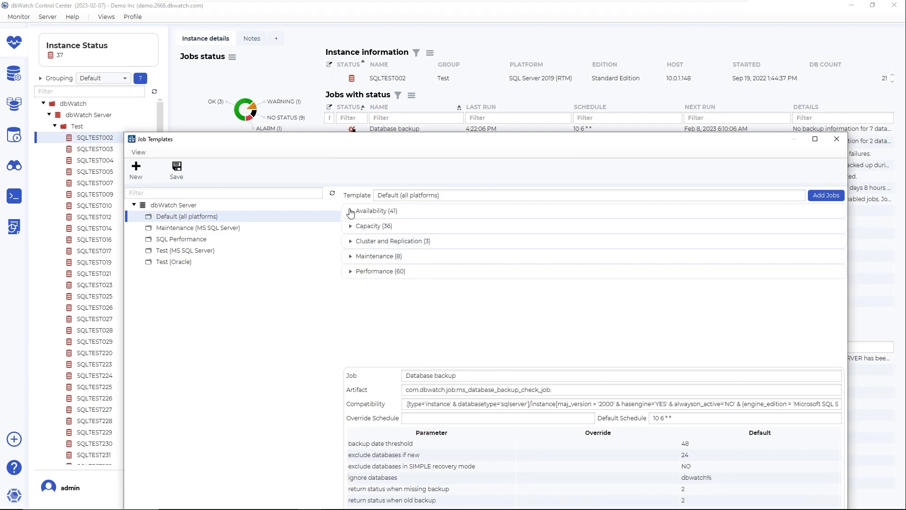
Remove the Database backup (2000) job from the template's Availability jobs.
{"action": "left_click", "coordinate": [351, 210]}
{"action": "scroll", "coordinate": [366, 257], "scroll_direction": "down", "scroll_amount": 3}
{"action": "scroll", "coordinate": [376, 267], "scroll_direction": "down", "scroll_amount": 3}
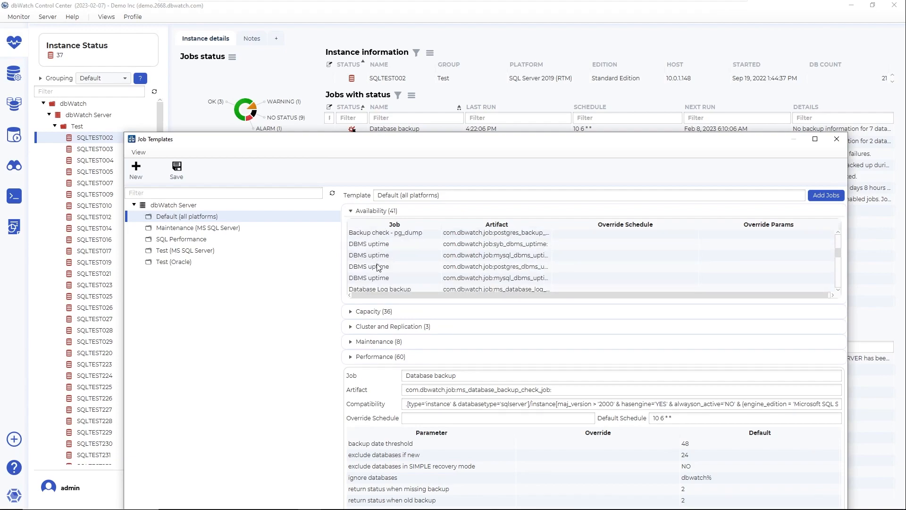
{"action": "scroll", "coordinate": [377, 267], "scroll_direction": "up", "scroll_amount": 1}
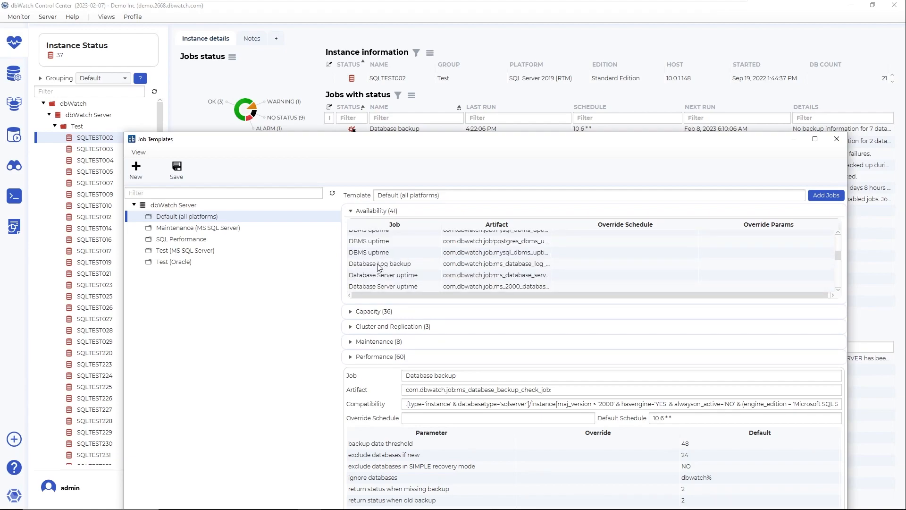
{"action": "scroll", "coordinate": [406, 264], "scroll_direction": "down", "scroll_amount": 1}
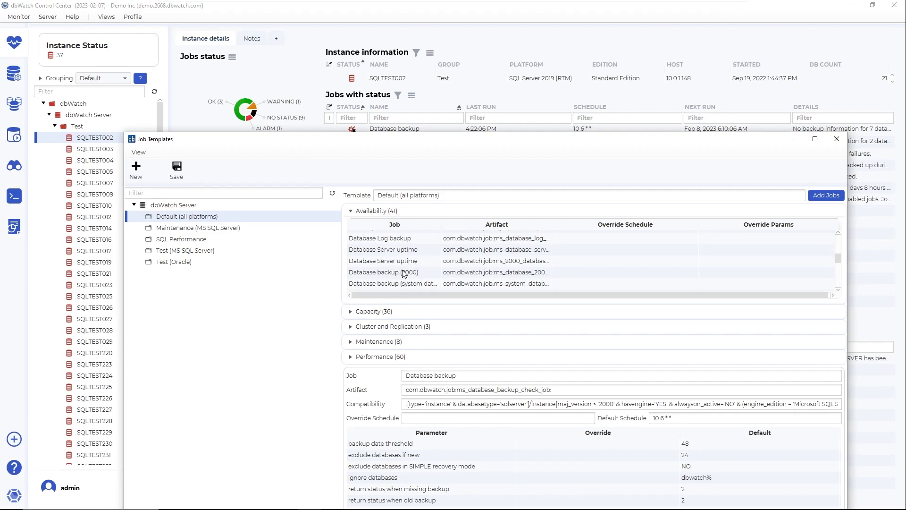
{"action": "left_click", "coordinate": [399, 274]}
{"action": "key", "text": "Delete"}
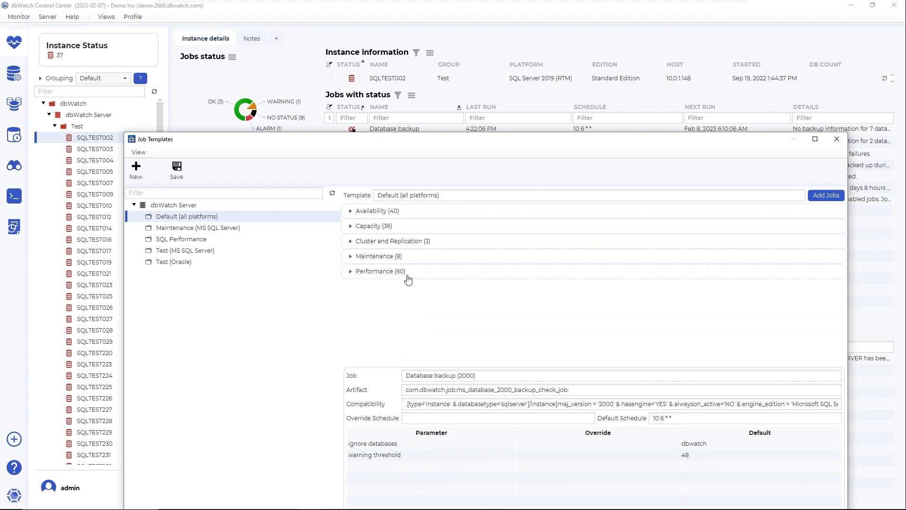
Remove the Database backup (system databases) job from the template's Availability jobs.
{"action": "left_click", "coordinate": [350, 210]}
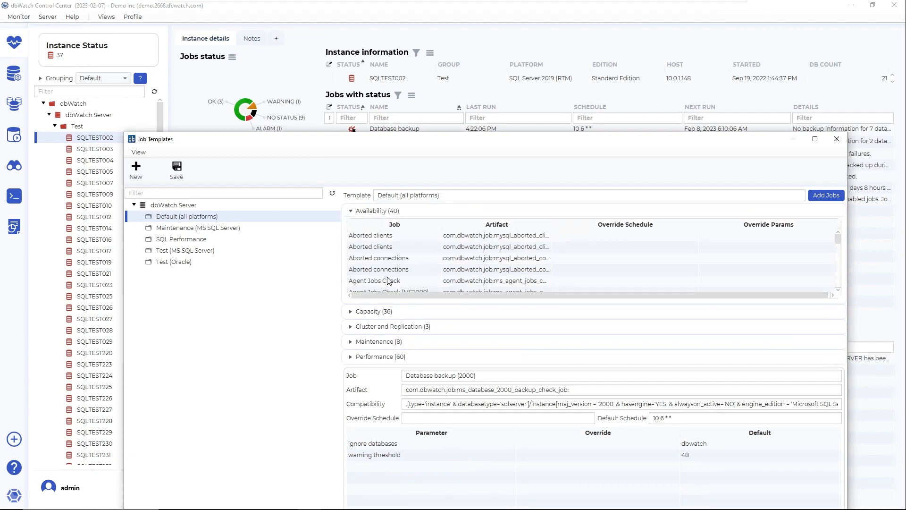
{"action": "scroll", "coordinate": [389, 282], "scroll_direction": "down", "scroll_amount": 4}
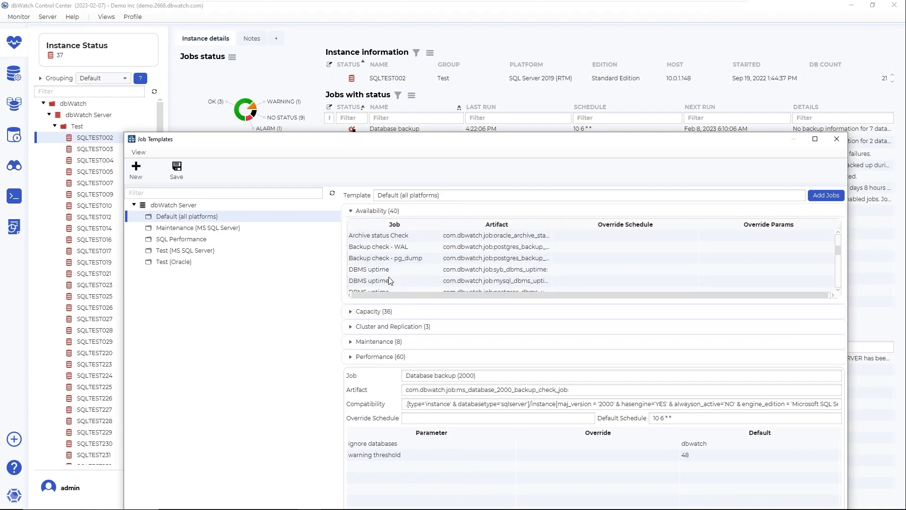
{"action": "scroll", "coordinate": [390, 281], "scroll_direction": "down", "scroll_amount": 1}
{"action": "scroll", "coordinate": [390, 277], "scroll_direction": "down", "scroll_amount": 2}
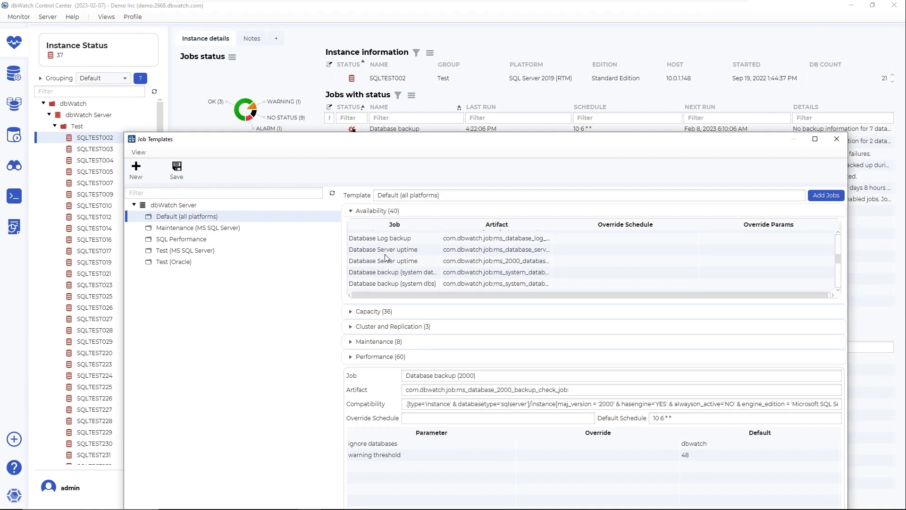
{"action": "left_click", "coordinate": [384, 272]}
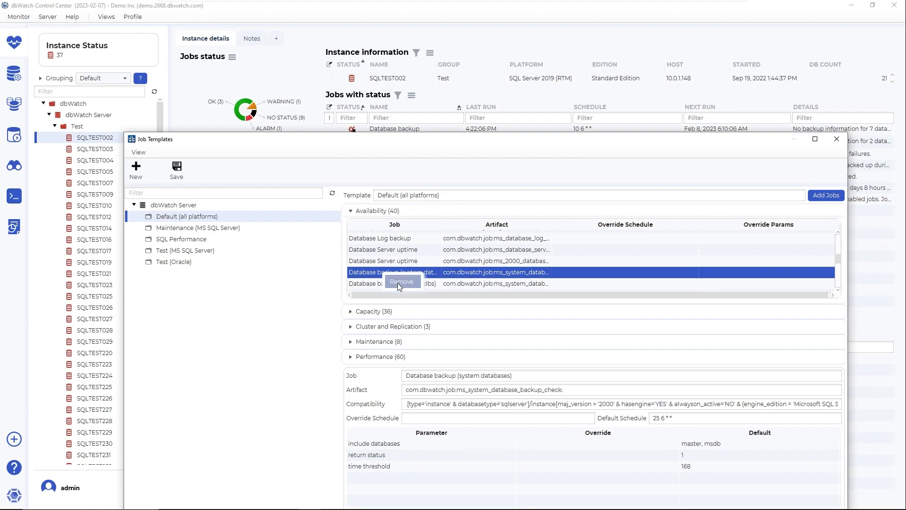
{"action": "key", "text": "Delete"}
Remove the Database Log backup job (ms_database_log_backup_check) from the template's Availability jobs.
{"action": "left_click", "coordinate": [370, 211]}
{"action": "scroll", "coordinate": [385, 278], "scroll_direction": "down", "scroll_amount": 1}
{"action": "scroll", "coordinate": [385, 279], "scroll_direction": "down", "scroll_amount": 2}
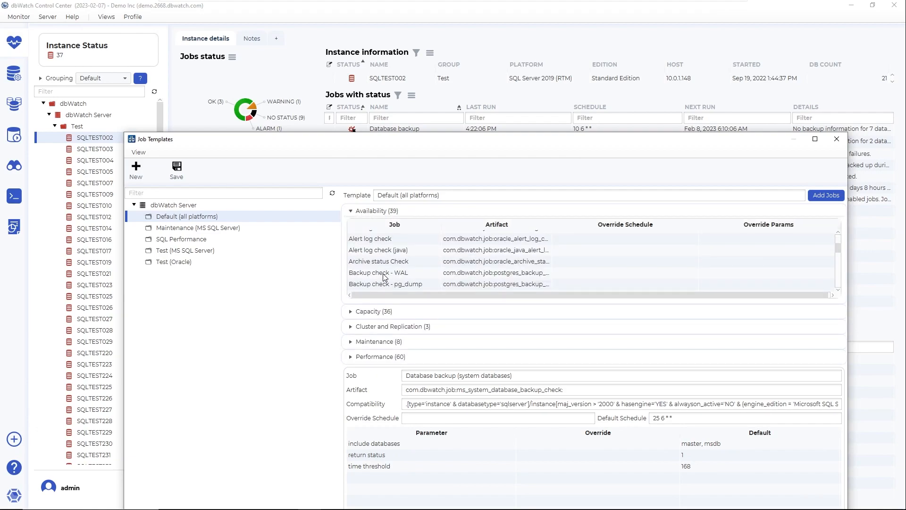
{"action": "scroll", "coordinate": [385, 278], "scroll_direction": "down", "scroll_amount": 1}
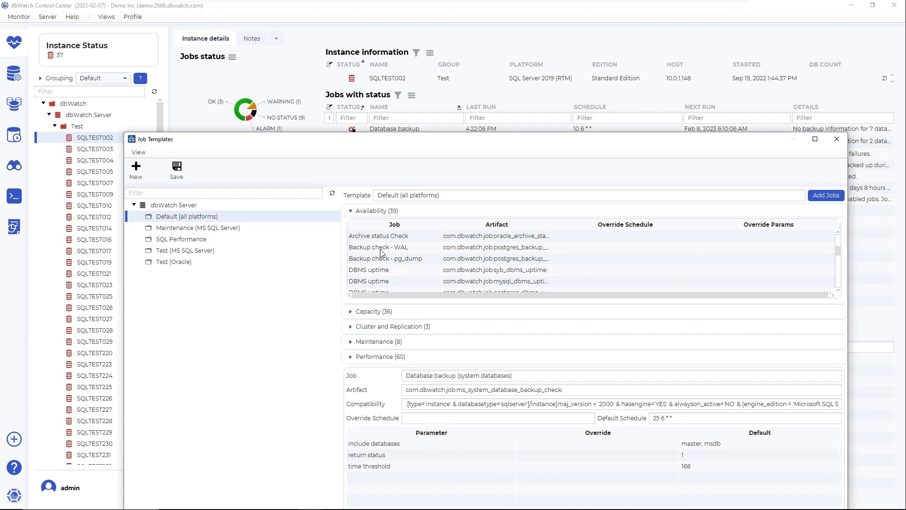
{"action": "scroll", "coordinate": [381, 255], "scroll_direction": "down", "scroll_amount": 2}
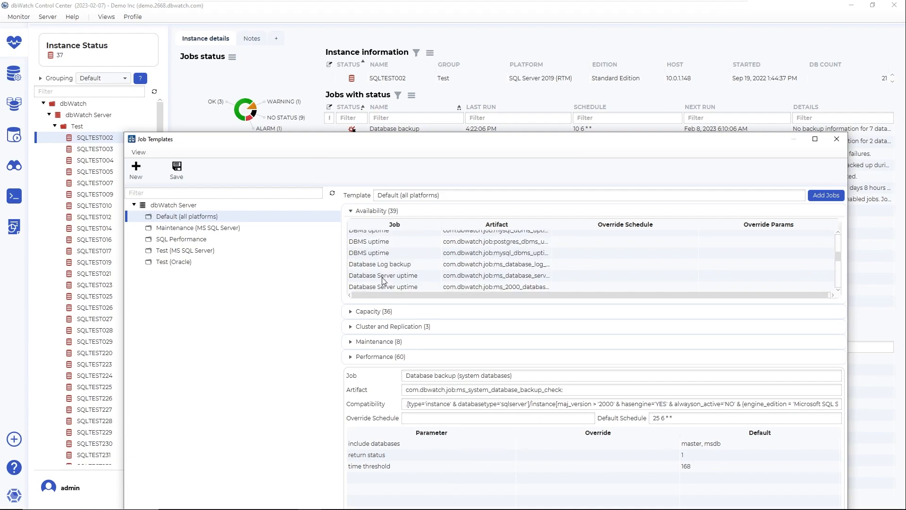
{"action": "right_click", "coordinate": [388, 266]}
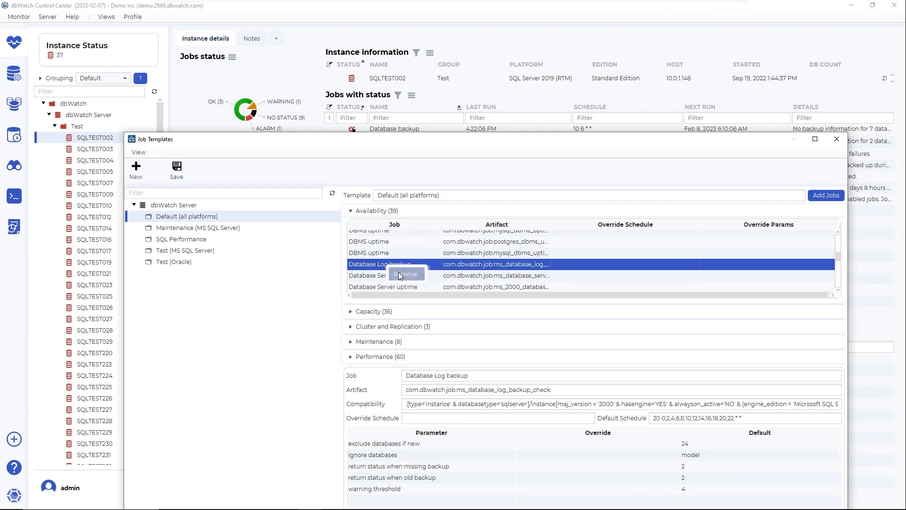
{"action": "left_click", "coordinate": [402, 273]}
Remove the Database backup (system dbs) job from the template's Availability jobs.
{"action": "left_click", "coordinate": [365, 211]}
{"action": "scroll", "coordinate": [398, 273], "scroll_direction": "down", "scroll_amount": 2}
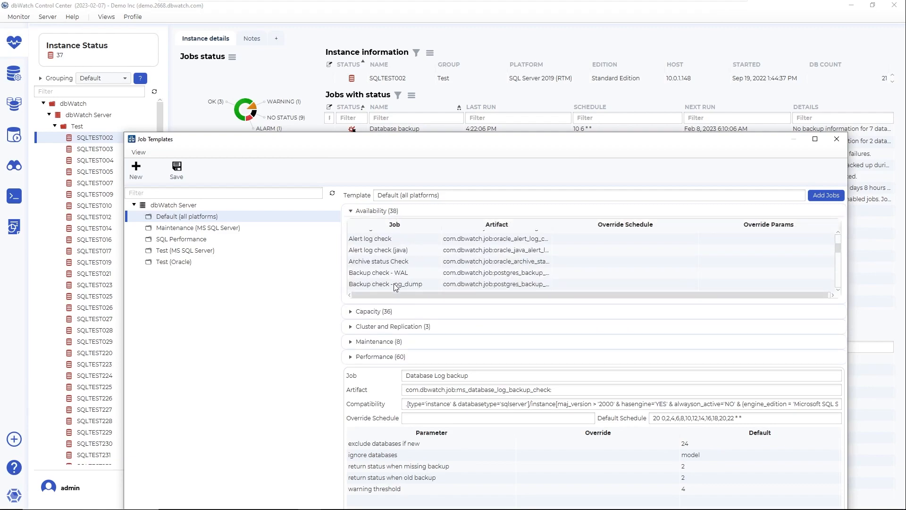
{"action": "scroll", "coordinate": [390, 279], "scroll_direction": "down", "scroll_amount": 4}
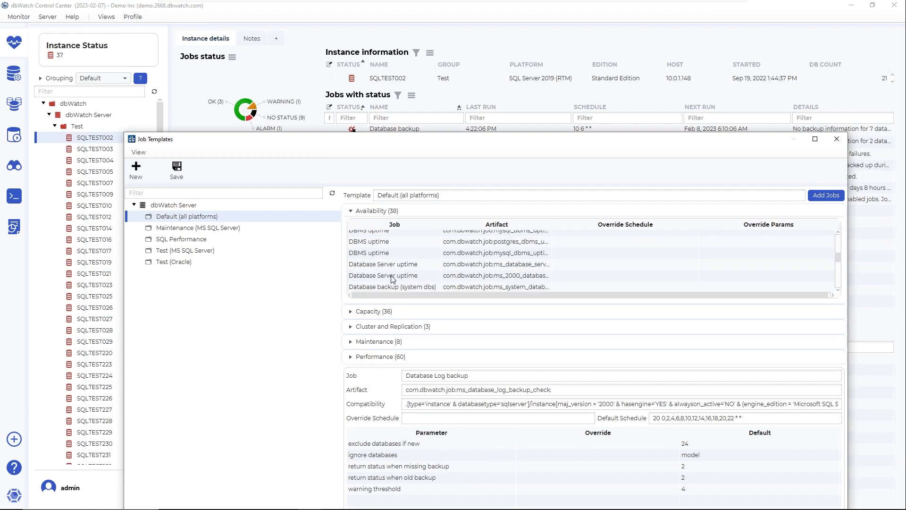
{"action": "scroll", "coordinate": [392, 279], "scroll_direction": "down", "scroll_amount": 1}
{"action": "right_click", "coordinate": [392, 262]}
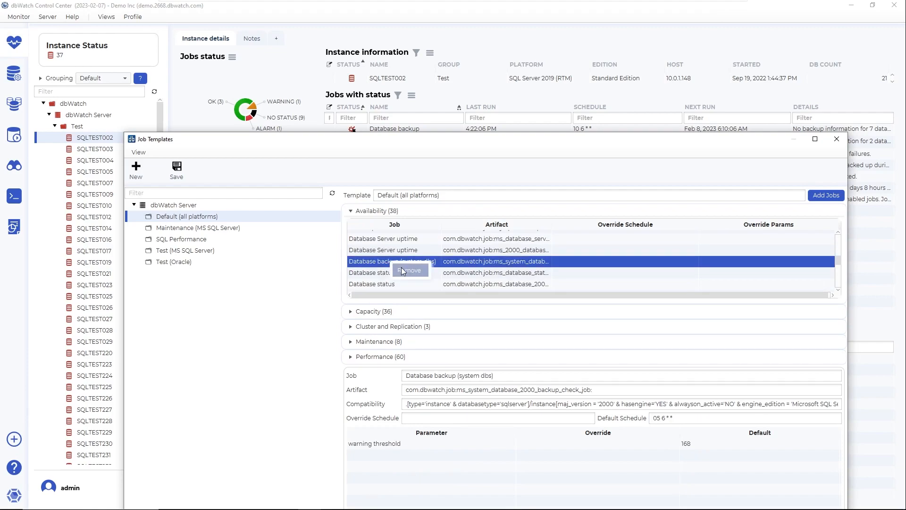
{"action": "left_click", "coordinate": [400, 270]}
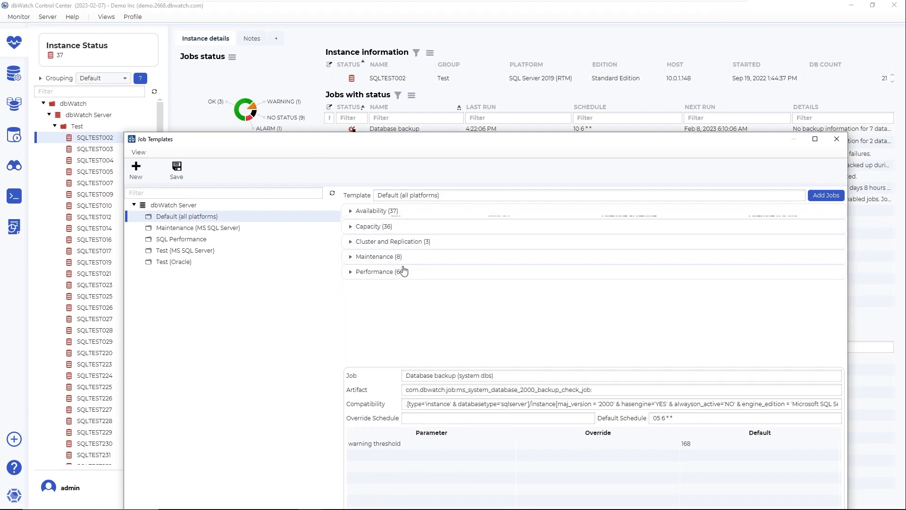
Check the template's remaining Availability jobs against the Availability jobs of SQLTEST002, and collapse the template's Availability list.
{"action": "scroll", "coordinate": [402, 271], "scroll_direction": "down", "scroll_amount": 2}
{"action": "scroll", "coordinate": [402, 270], "scroll_direction": "down", "scroll_amount": 2}
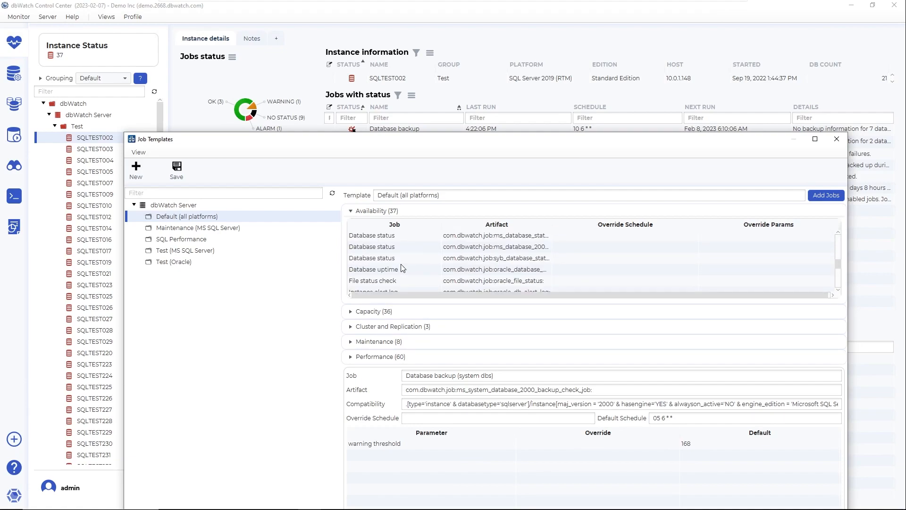
{"action": "left_click_drag", "start_coordinate": [410, 143], "coordinate": [390, 223]}
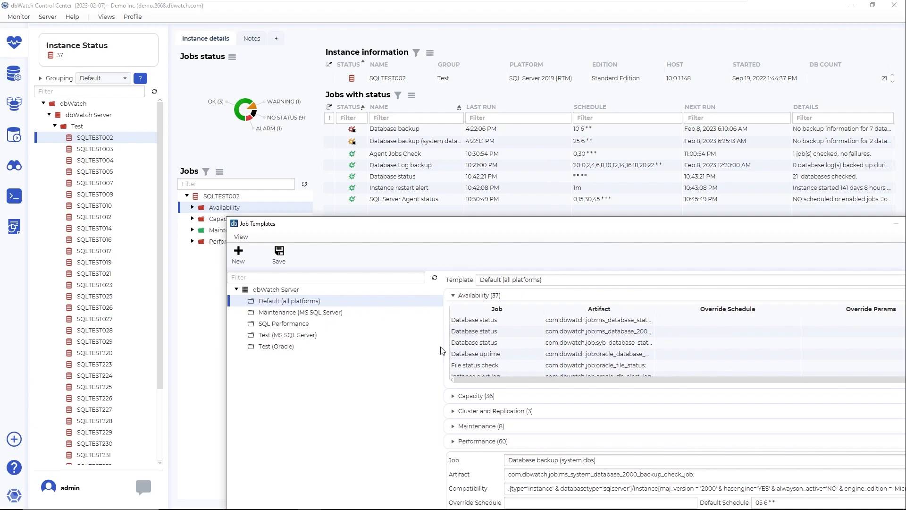
{"action": "left_click", "coordinate": [453, 295]}
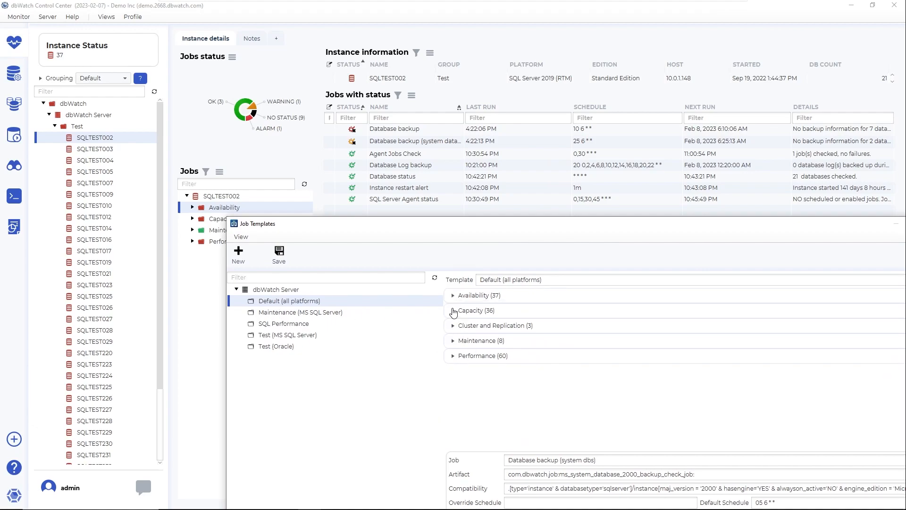
Expand the template's Capacity jobs and show the Capacity jobs of SQLTEST002 to compare the two lists.
{"action": "left_click", "coordinate": [454, 311]}
{"action": "left_click", "coordinate": [208, 220]}
{"action": "left_click", "coordinate": [208, 219]}
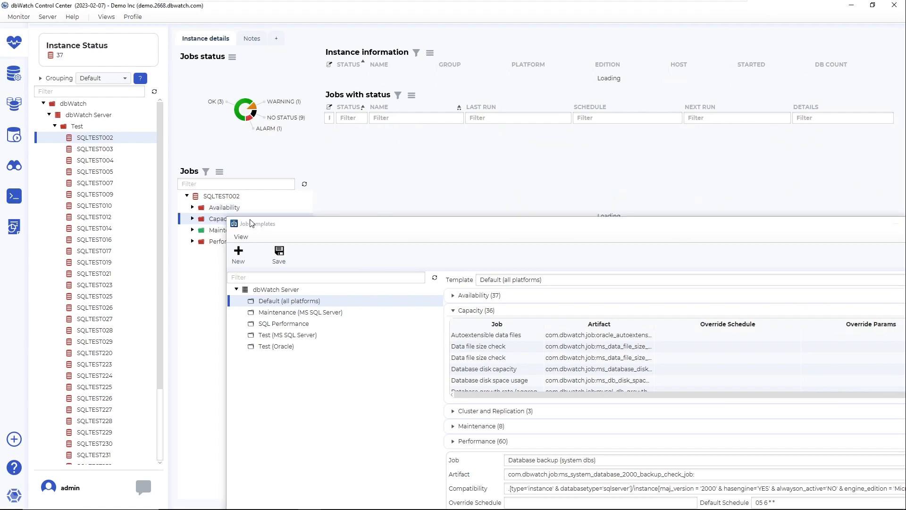
{"action": "left_click", "coordinate": [419, 219]}
{"action": "left_click_drag", "start_coordinate": [417, 226], "coordinate": [361, 213]}
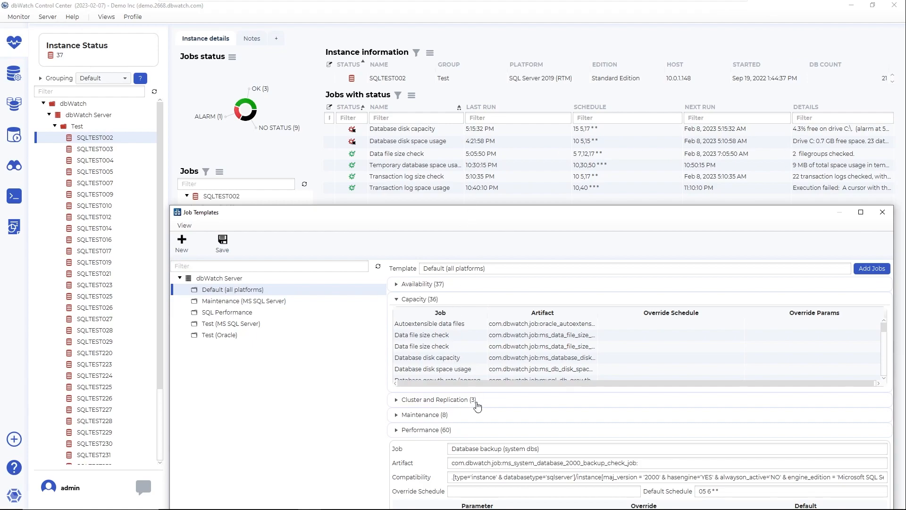
{"action": "scroll", "coordinate": [439, 365], "scroll_direction": "down", "scroll_amount": 1}
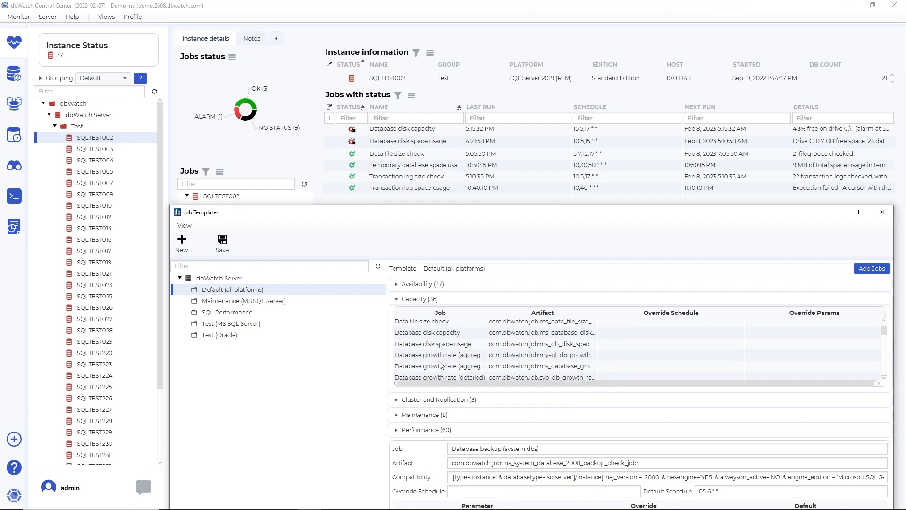
Remove the Database disk space usage job from the template's Capacity jobs.
{"action": "left_click", "coordinate": [451, 348]}
{"action": "right_click", "coordinate": [451, 348]}
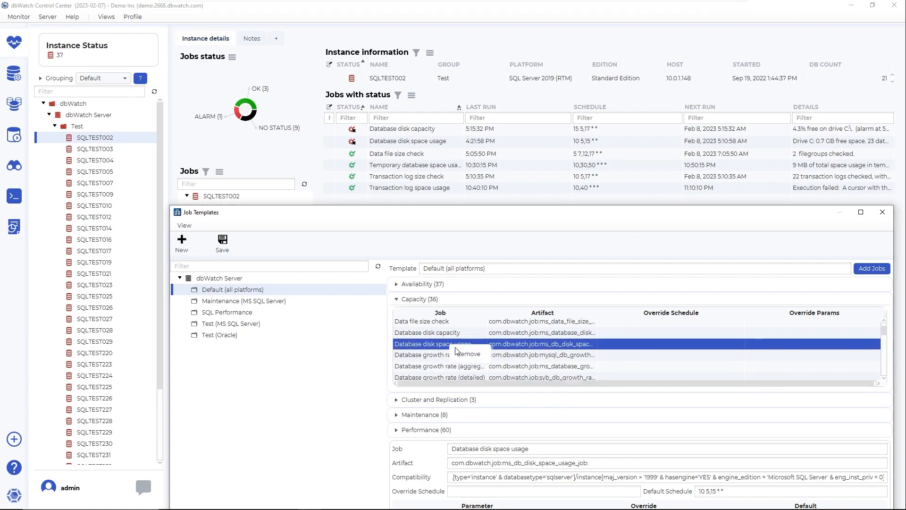
{"action": "left_click", "coordinate": [465, 356]}
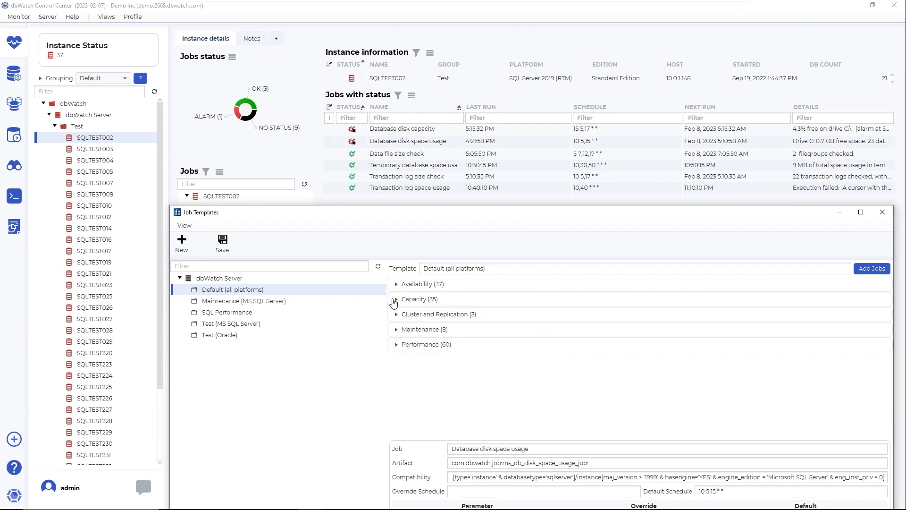
For the template's Database disk capacity job, override the alarm threshold (MB) and the alarm threshold (percent) with 1 each.
{"action": "left_click", "coordinate": [397, 299]}
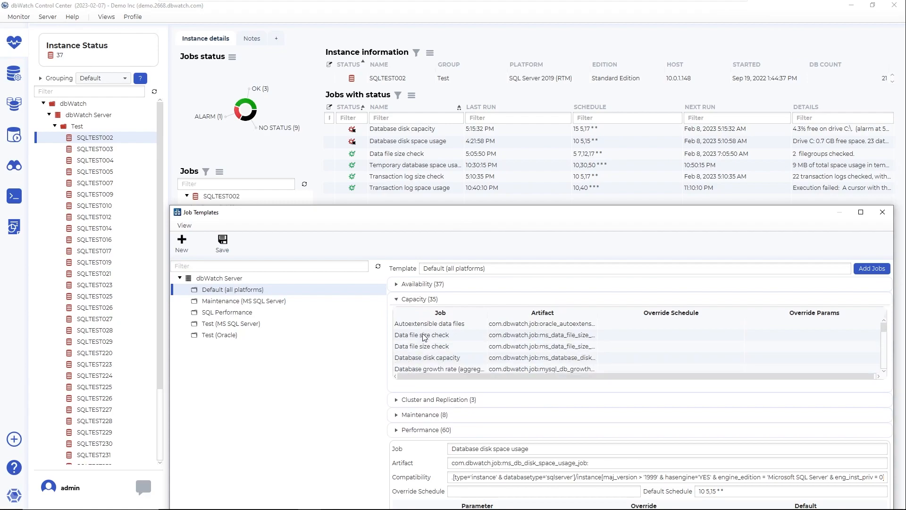
{"action": "left_click", "coordinate": [430, 358]}
{"action": "left_click_drag", "start_coordinate": [481, 222], "coordinate": [448, 94]}
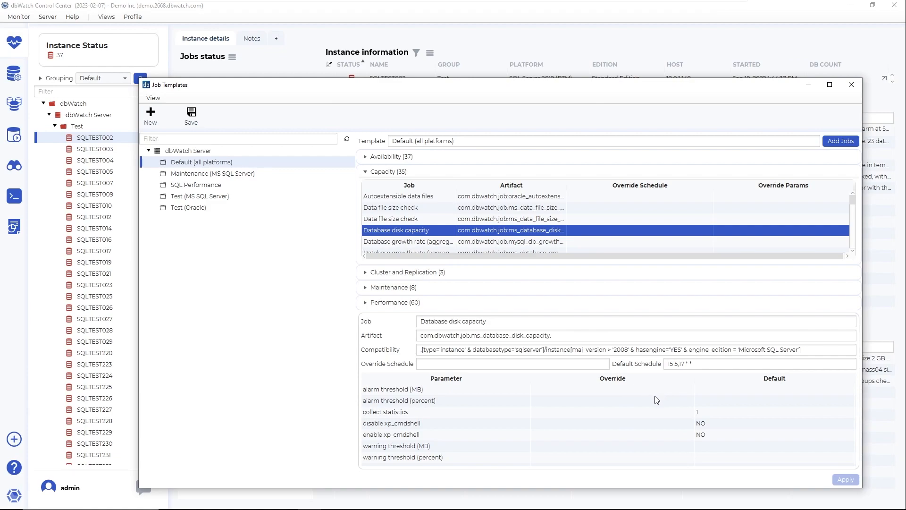
{"action": "left_click", "coordinate": [633, 390]}
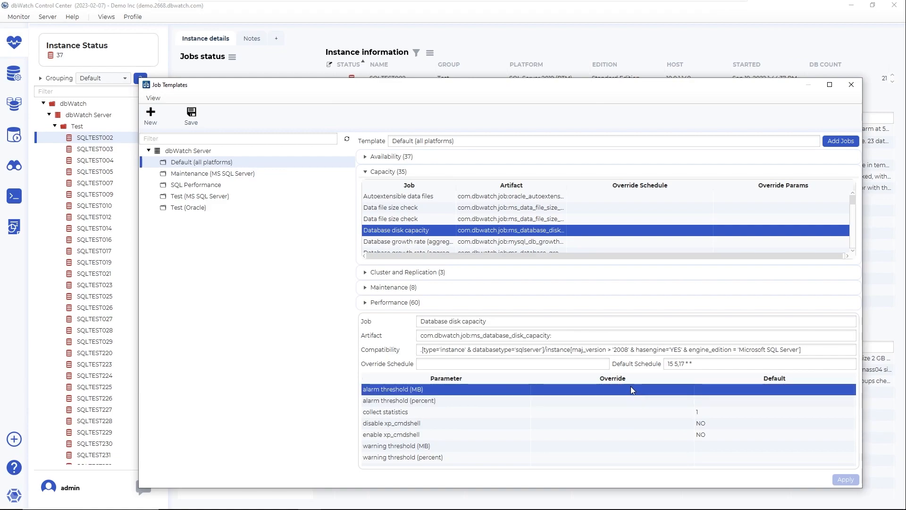
{"action": "left_click", "coordinate": [631, 389]}
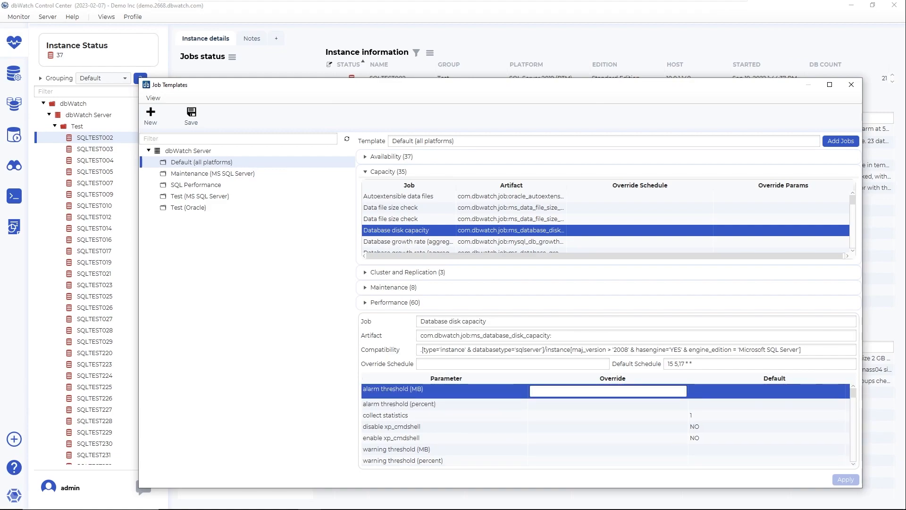
{"action": "type", "text": "1"}
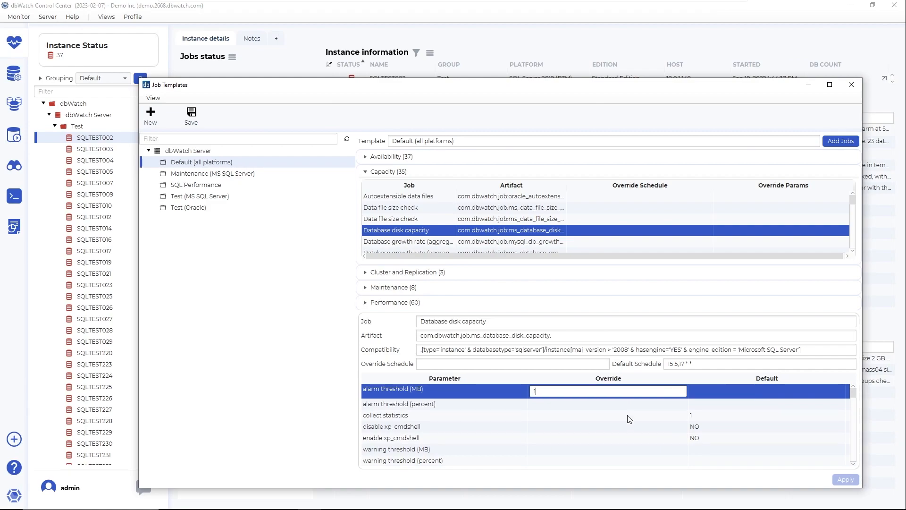
{"action": "left_click", "coordinate": [630, 406]}
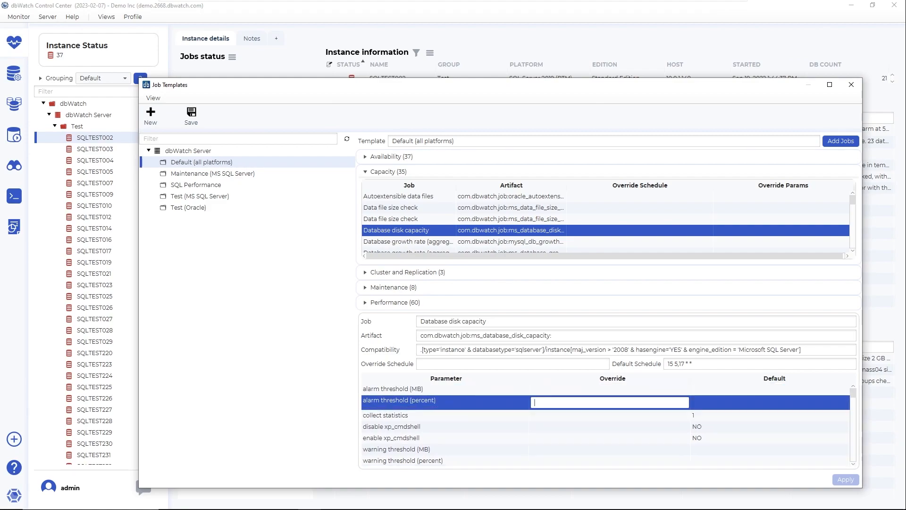
{"action": "type", "text": "1"}
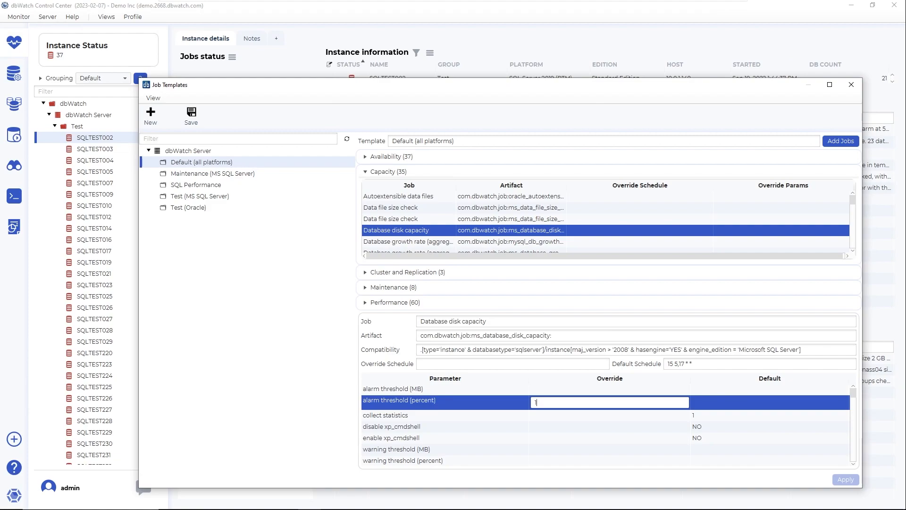
{"action": "left_click", "coordinate": [636, 397]}
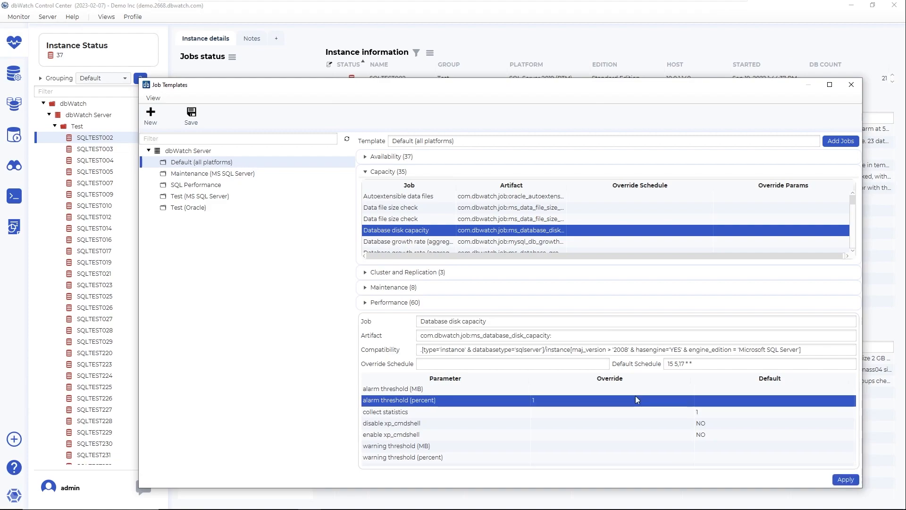
{"action": "left_click", "coordinate": [636, 390]}
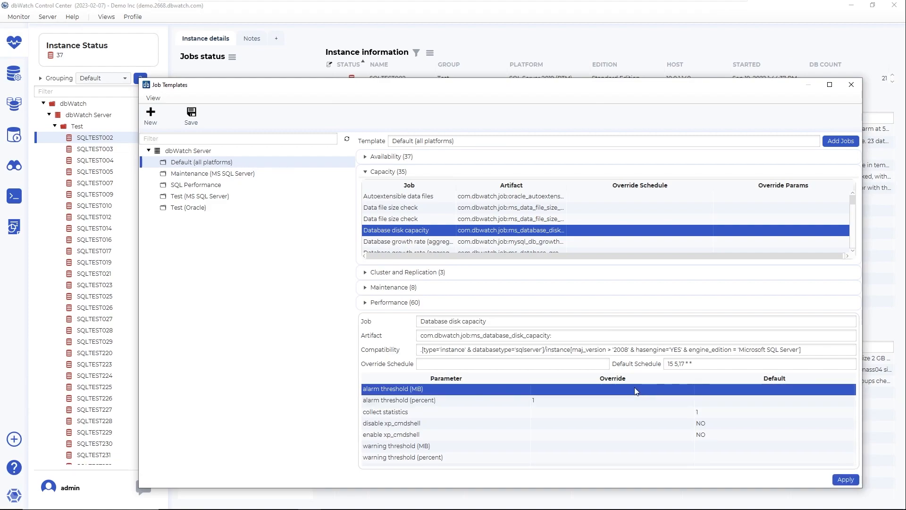
{"action": "type", "text": "1"}
{"action": "key", "text": "Return"}
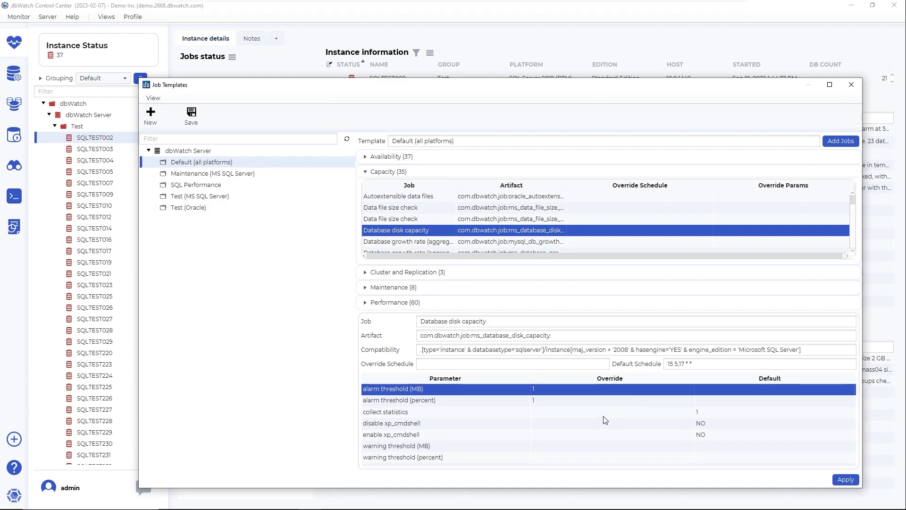
Override the job's warning threshold (MB) and warning threshold (percent) with 2 each, and apply the parameter overrides.
{"action": "left_click", "coordinate": [599, 446]}
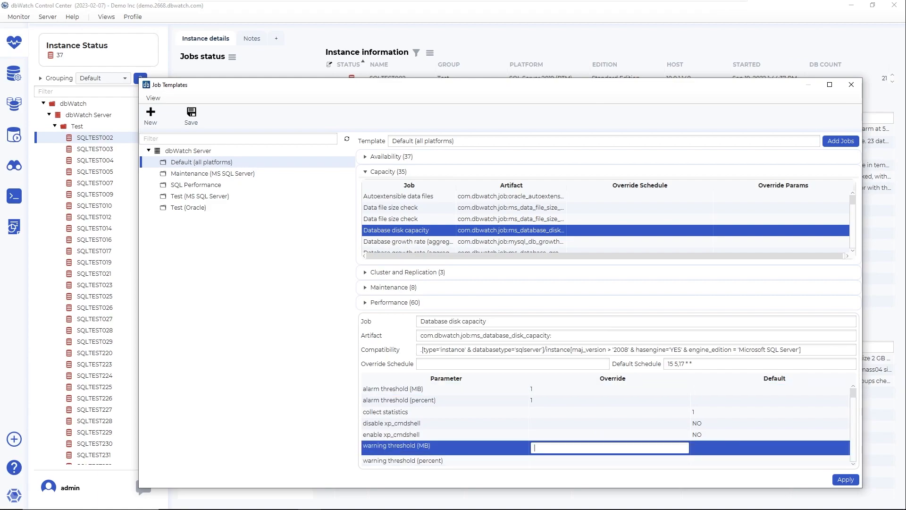
{"action": "type", "text": "2"}
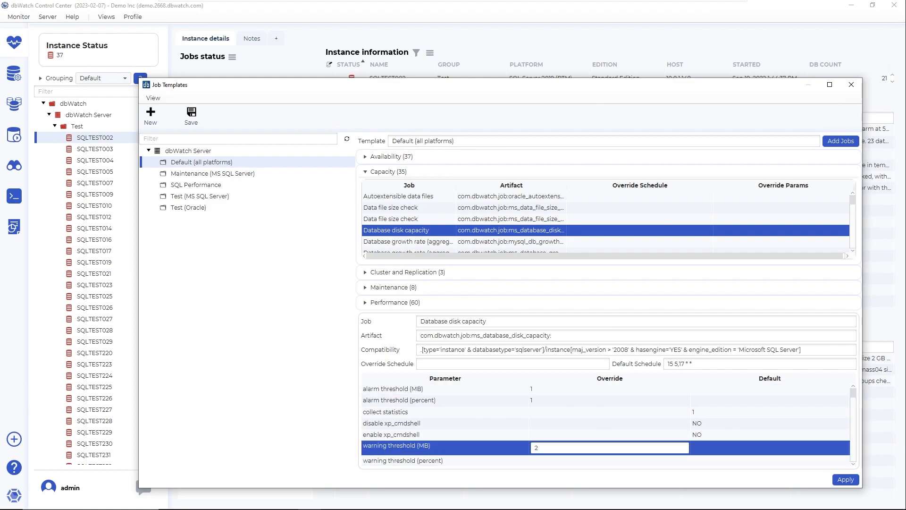
{"action": "key", "text": "Return"}
{"action": "left_click", "coordinate": [601, 460]}
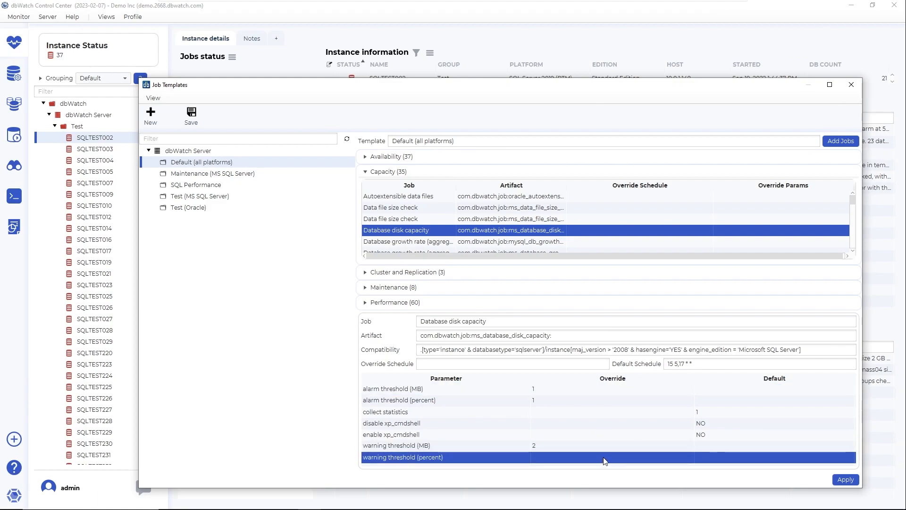
{"action": "left_click", "coordinate": [605, 461]}
{"action": "type", "text": "2"}
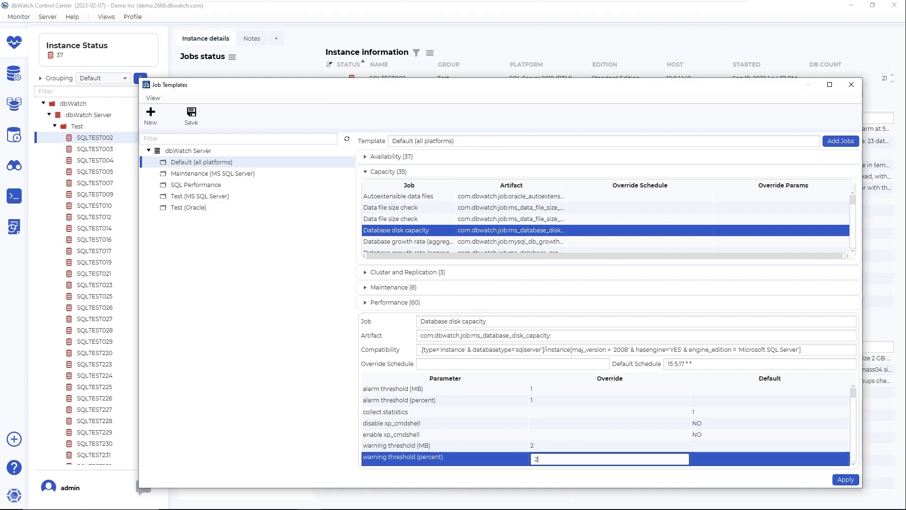
{"action": "key", "text": "Return"}
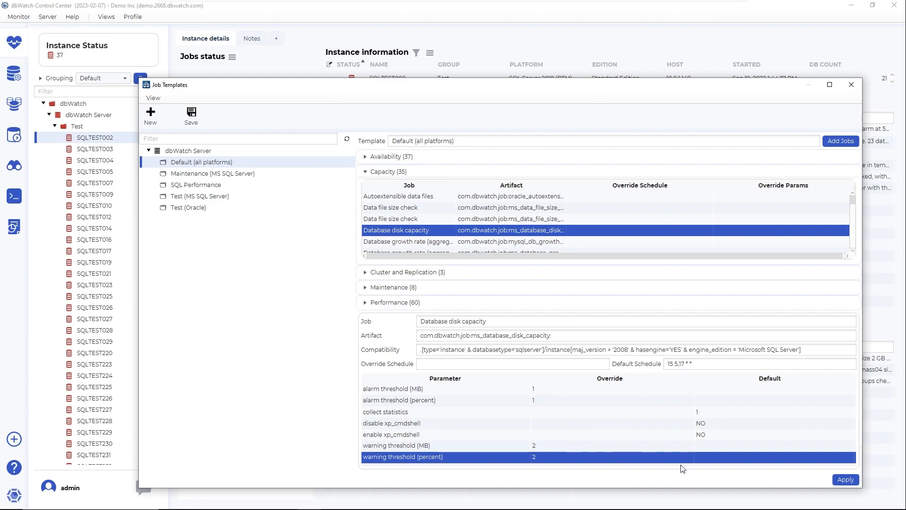
{"action": "left_click", "coordinate": [846, 480]}
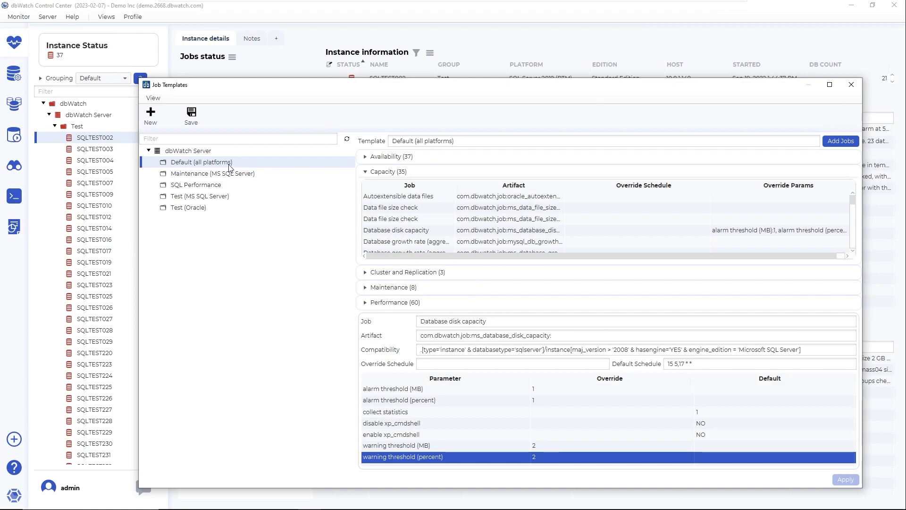
Save the Default (all platforms) template and close the Job Templates window.
{"action": "left_click", "coordinate": [192, 115]}
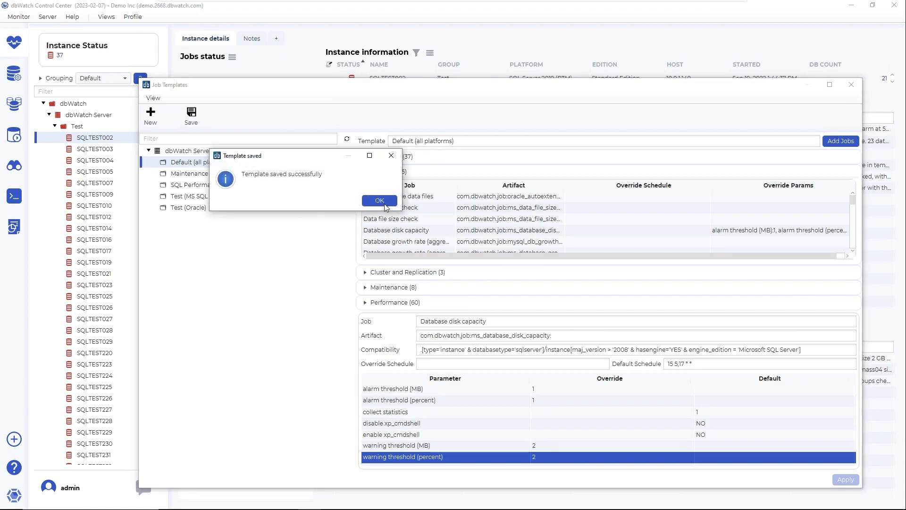
{"action": "left_click", "coordinate": [386, 203]}
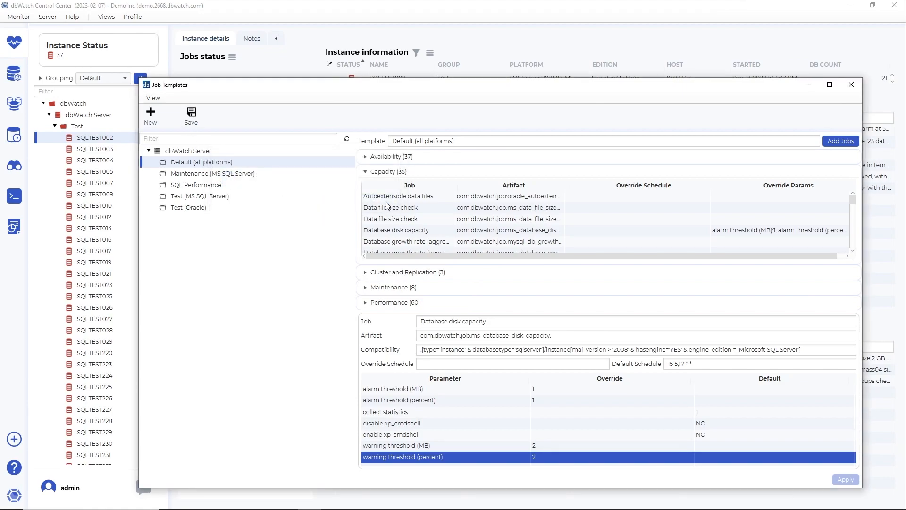
{"action": "left_click", "coordinate": [370, 174]}
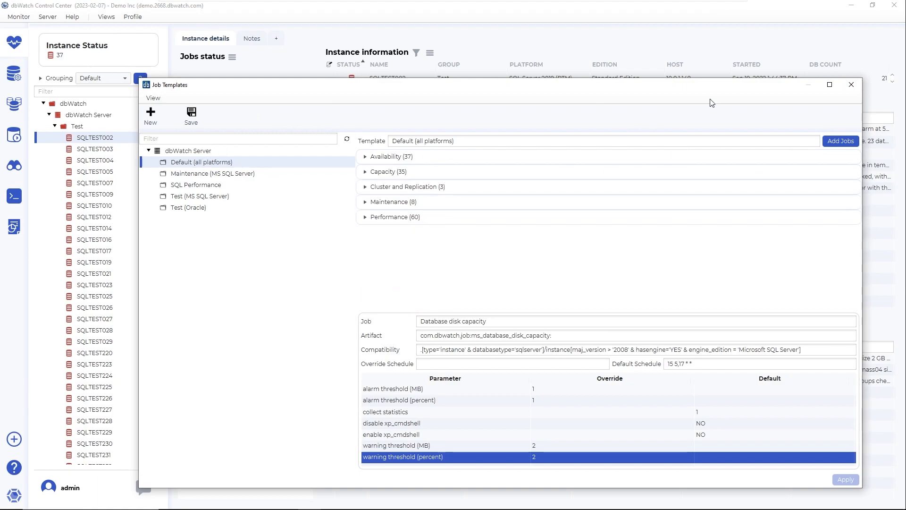
{"action": "left_click", "coordinate": [853, 87]}
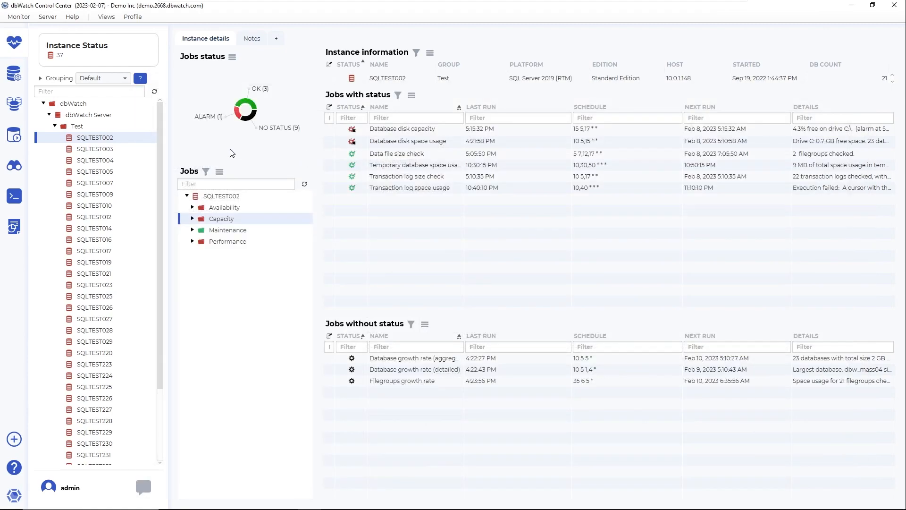
Open the server's metadata editor and choose the Job Templates dictionary with the jobtemplate key.
{"action": "left_click", "coordinate": [47, 17]}
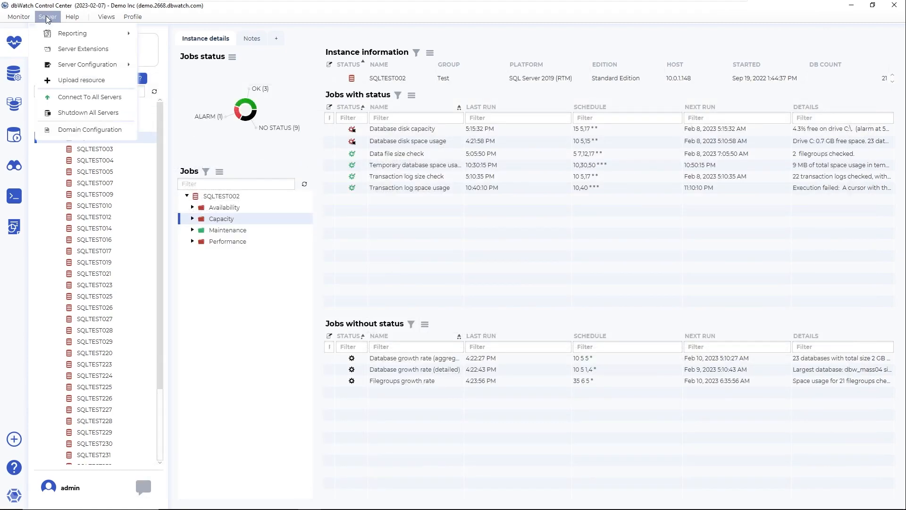
{"action": "mouse_move", "coordinate": [75, 62]}
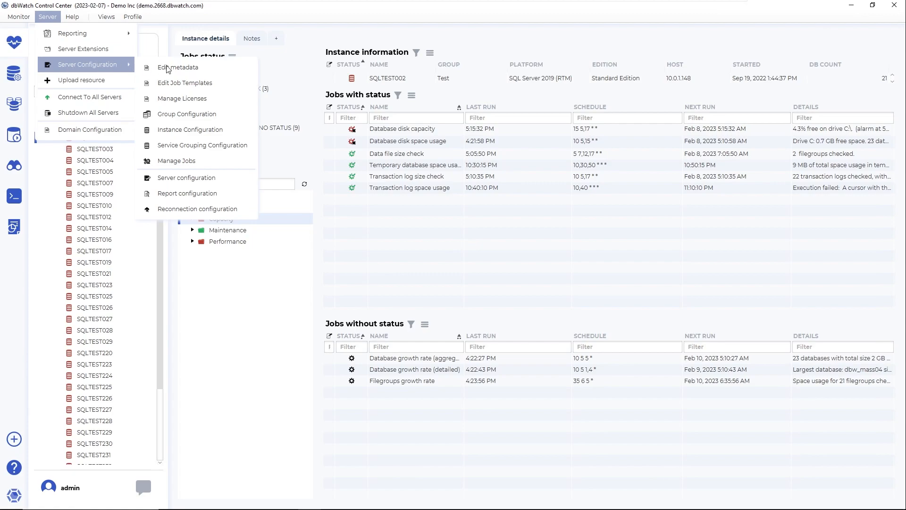
{"action": "left_click", "coordinate": [186, 67]}
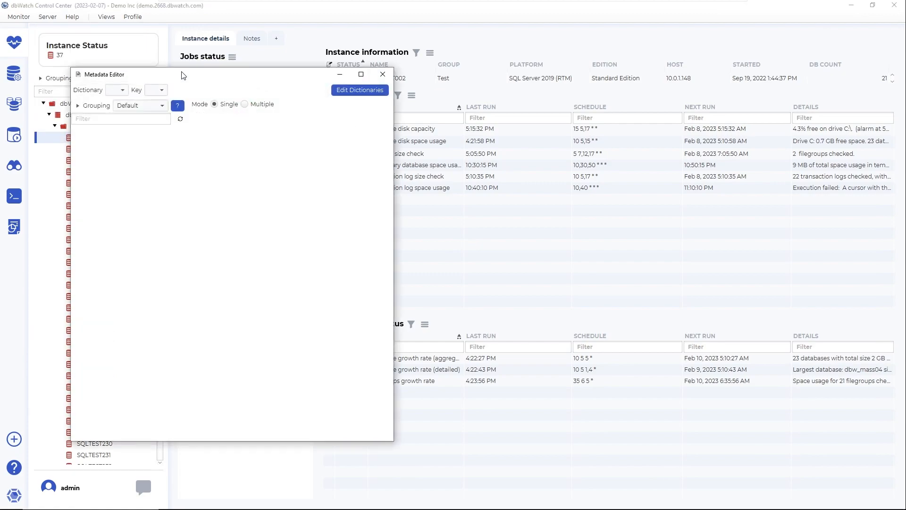
{"action": "left_click", "coordinate": [132, 92]}
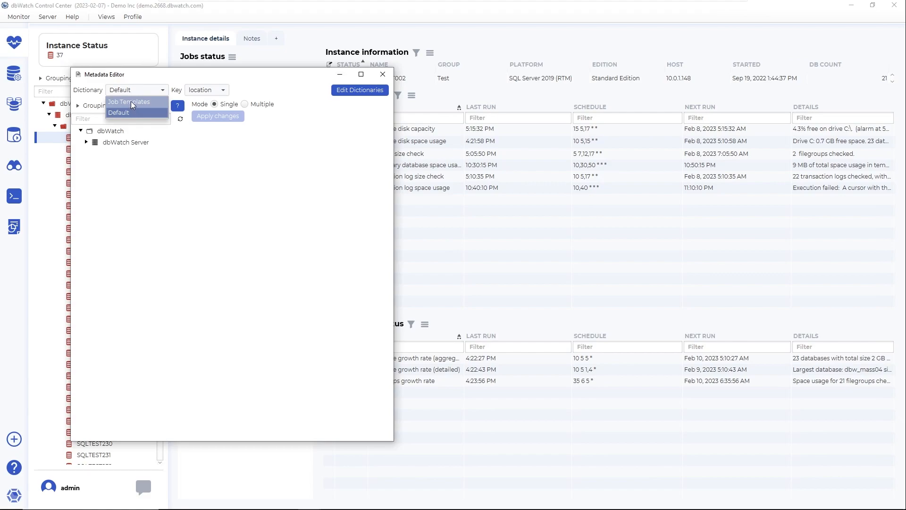
{"action": "left_click", "coordinate": [131, 101]}
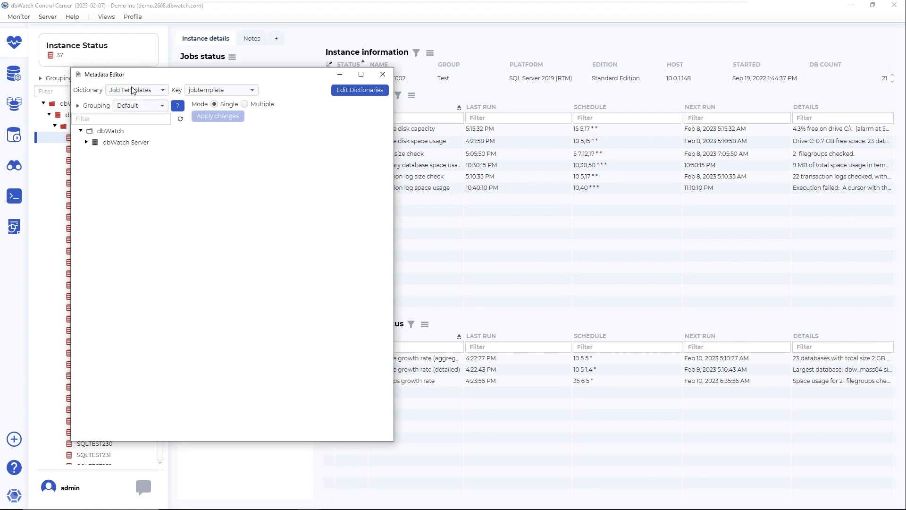
{"action": "left_click", "coordinate": [221, 90]}
{"action": "left_click", "coordinate": [221, 89]}
{"action": "left_click", "coordinate": [228, 90]}
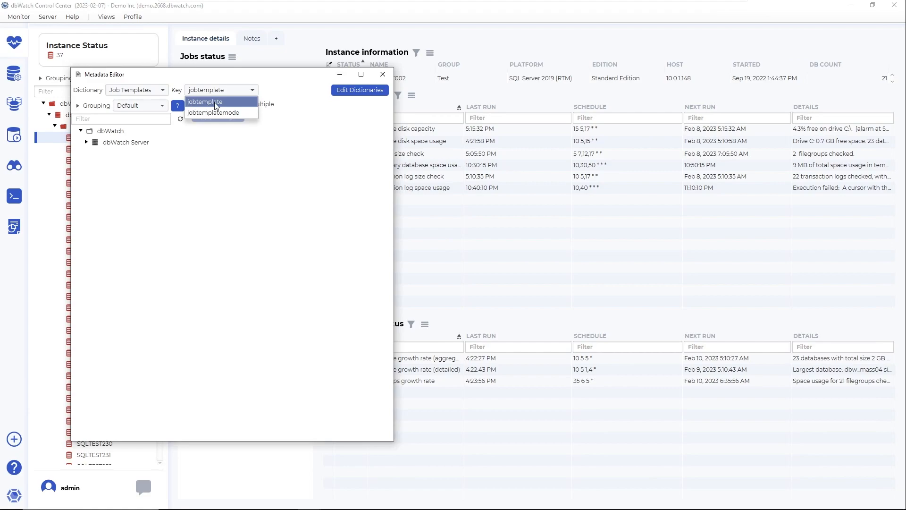
{"action": "left_click", "coordinate": [228, 82]}
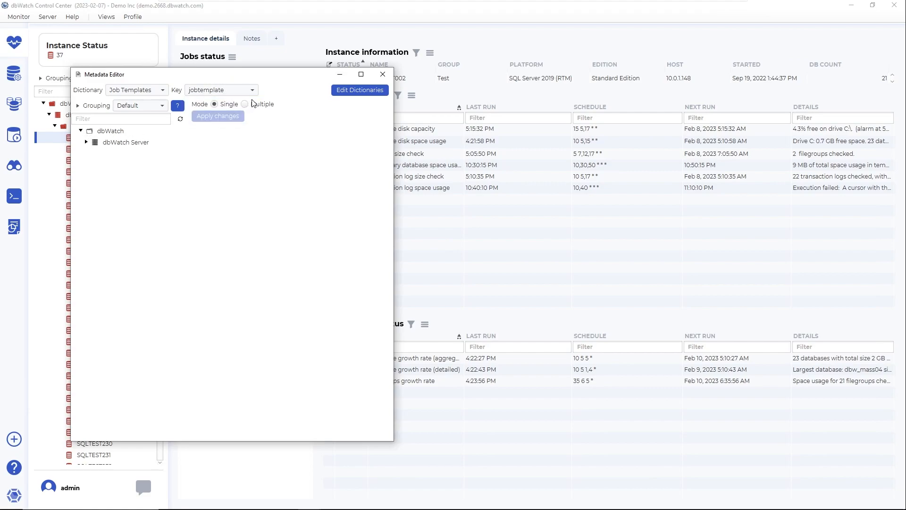
Assign the Default (all platforms) job template to all instances of the Test group in Multiple mode, and apply the change.
{"action": "left_click", "coordinate": [87, 142]}
{"action": "left_click", "coordinate": [92, 154]}
{"action": "left_click", "coordinate": [114, 153]}
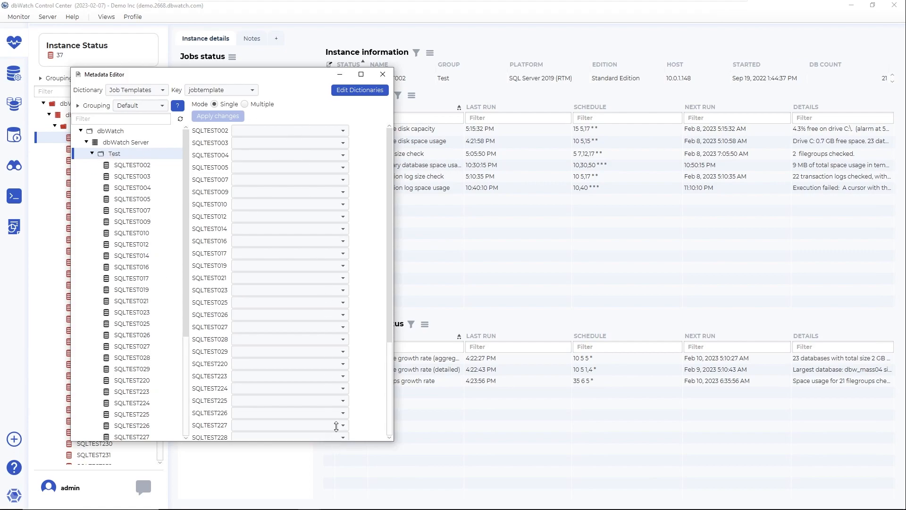
{"action": "left_click", "coordinate": [272, 134]}
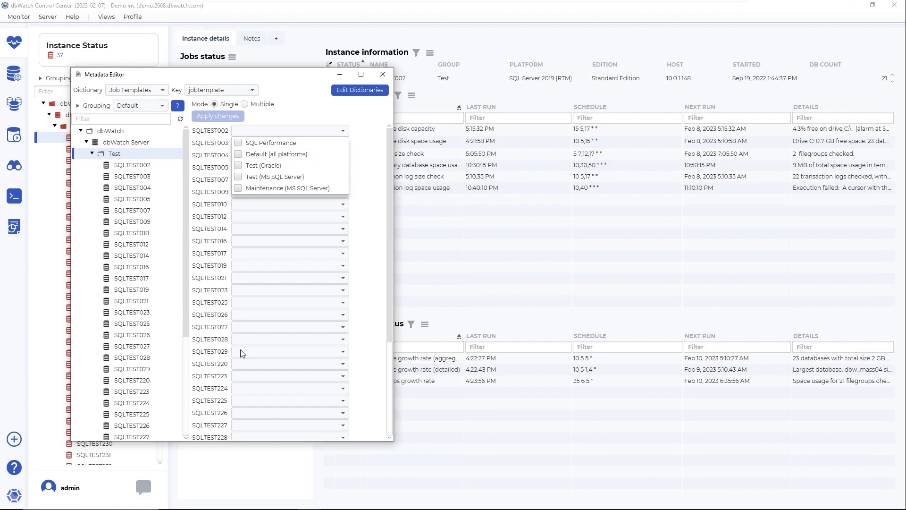
{"action": "left_click", "coordinate": [289, 102]}
{"action": "left_click", "coordinate": [245, 105]}
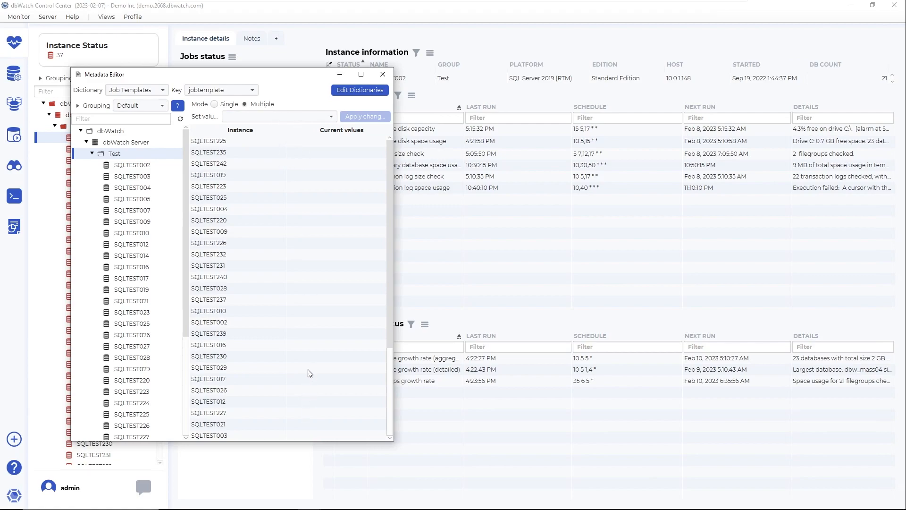
{"action": "left_click", "coordinate": [314, 117]}
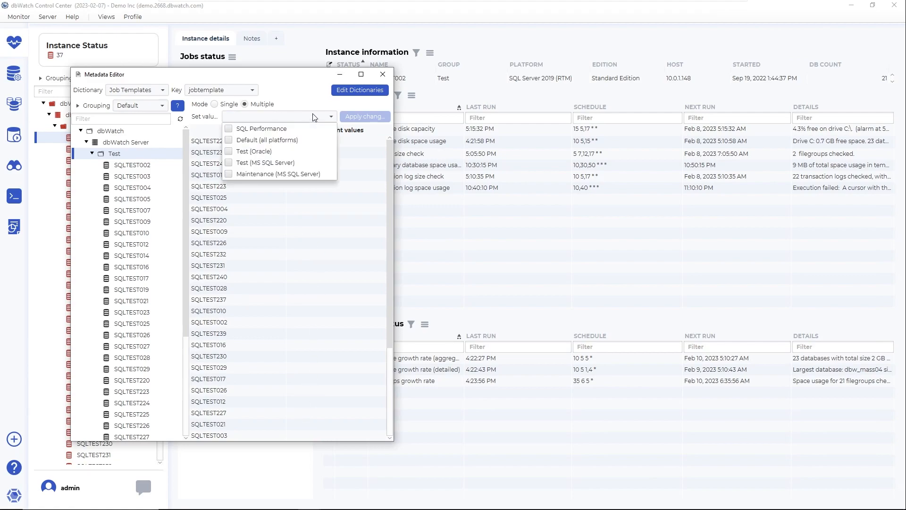
{"action": "left_click", "coordinate": [232, 142]}
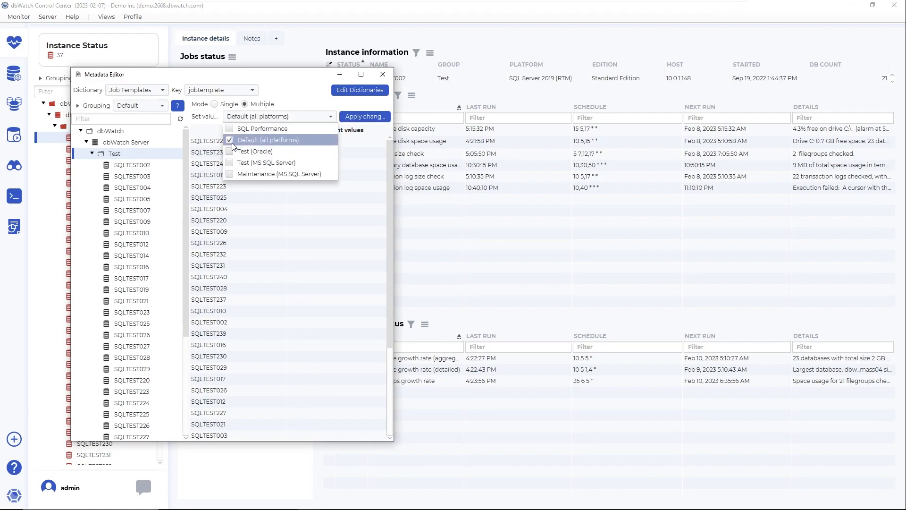
{"action": "left_click", "coordinate": [378, 121]}
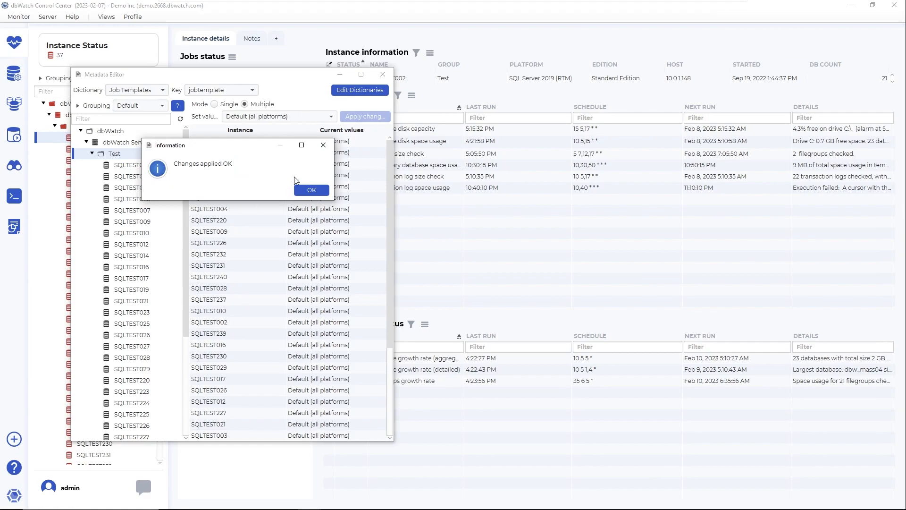
Set the jobtemplatemode key to uninstall for all instances of the Test group and apply the change.
{"action": "left_click", "coordinate": [309, 191]}
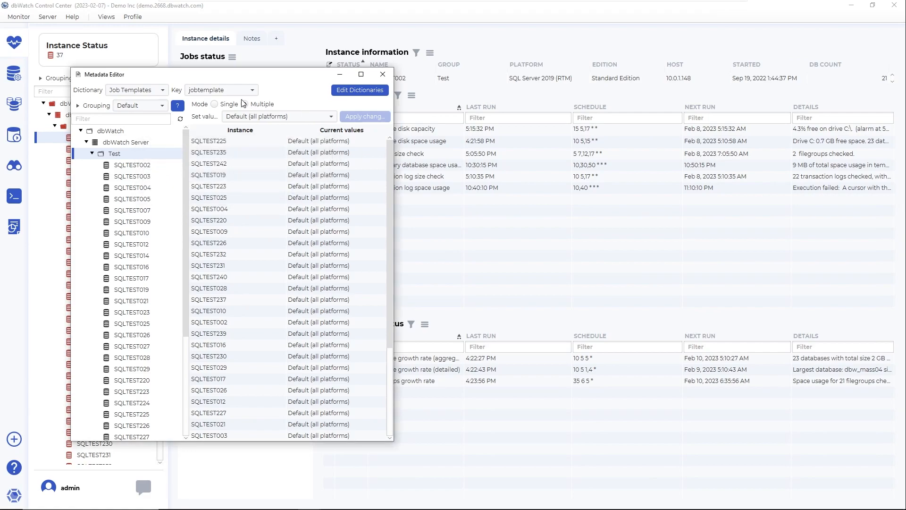
{"action": "left_click", "coordinate": [226, 90]}
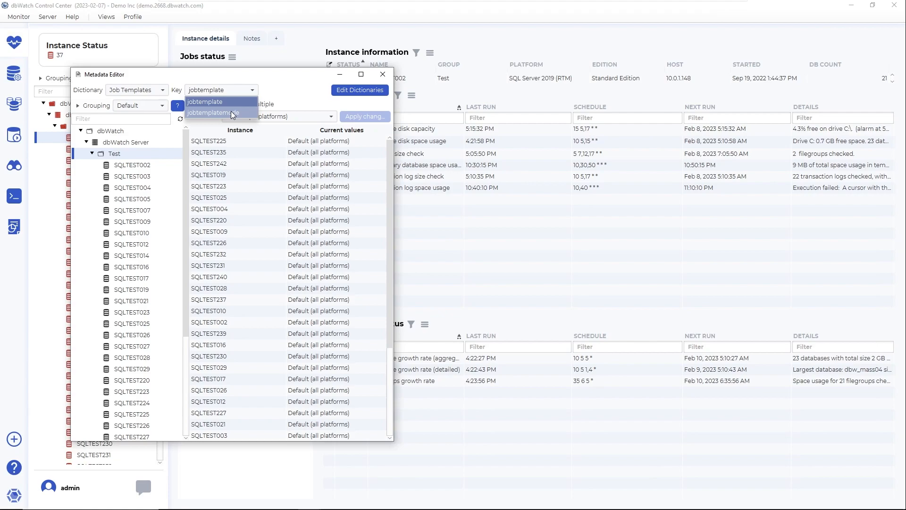
{"action": "left_click", "coordinate": [231, 112]}
{"action": "left_click", "coordinate": [258, 119]}
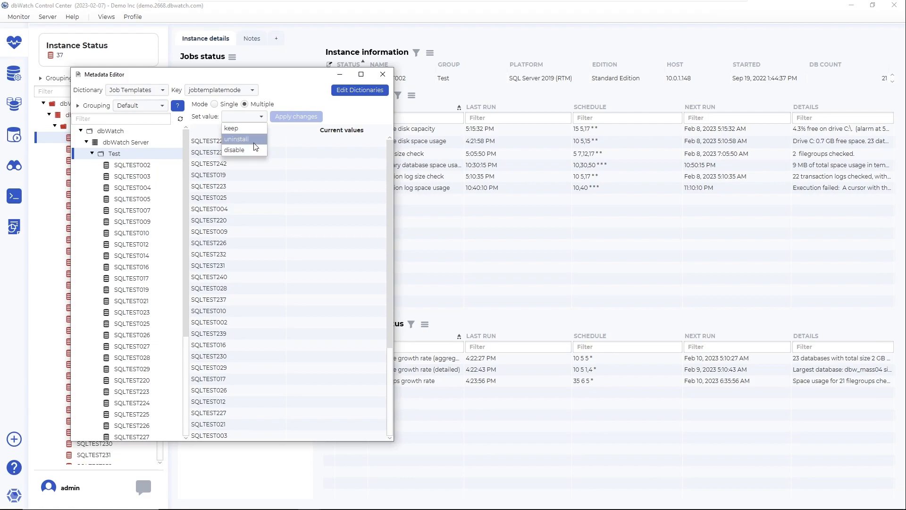
{"action": "left_click", "coordinate": [255, 143]}
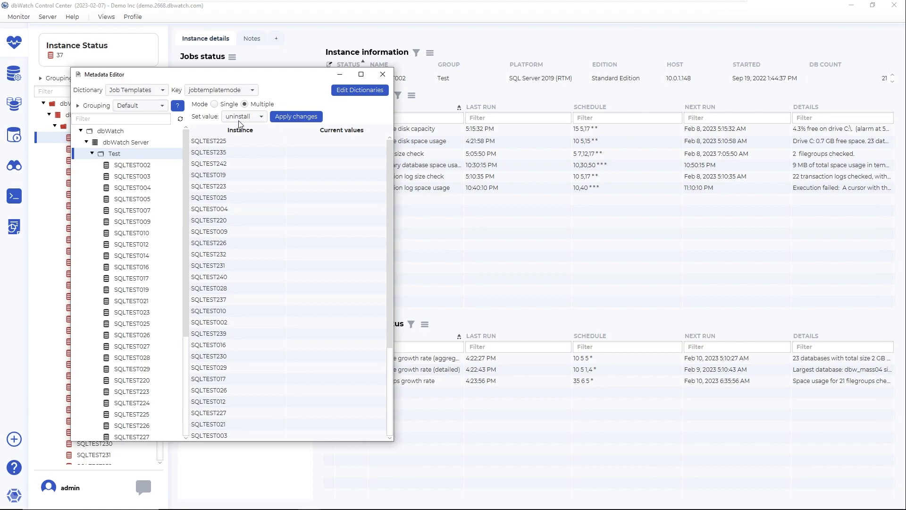
{"action": "left_click", "coordinate": [295, 118]}
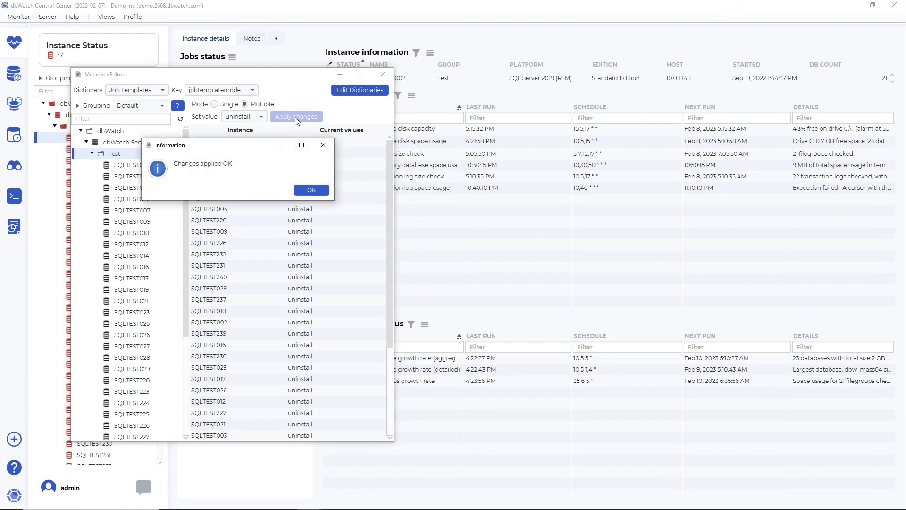
{"action": "left_click", "coordinate": [314, 192]}
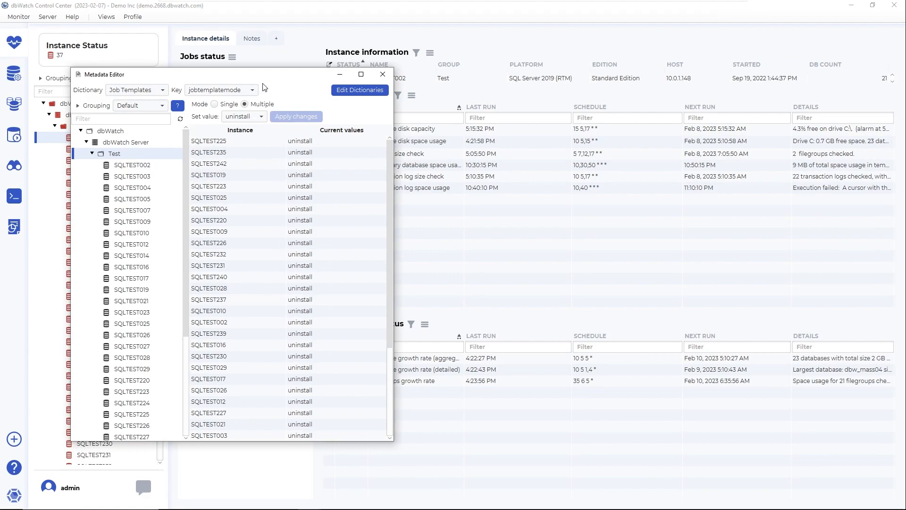
Recheck the Test instances' jobtemplate values, and leave the Metadata Editor to view the overall instance status of the dbWatch domain.
{"action": "left_click", "coordinate": [227, 90]}
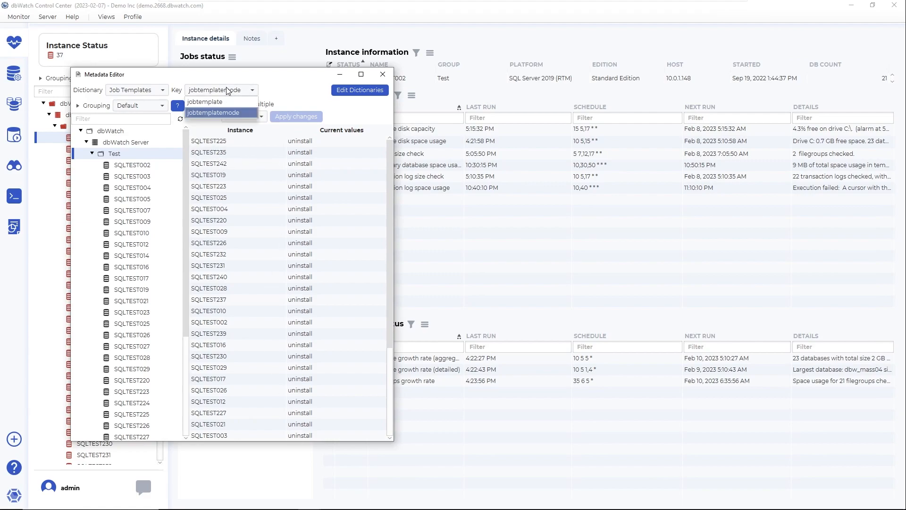
{"action": "left_click", "coordinate": [222, 102]}
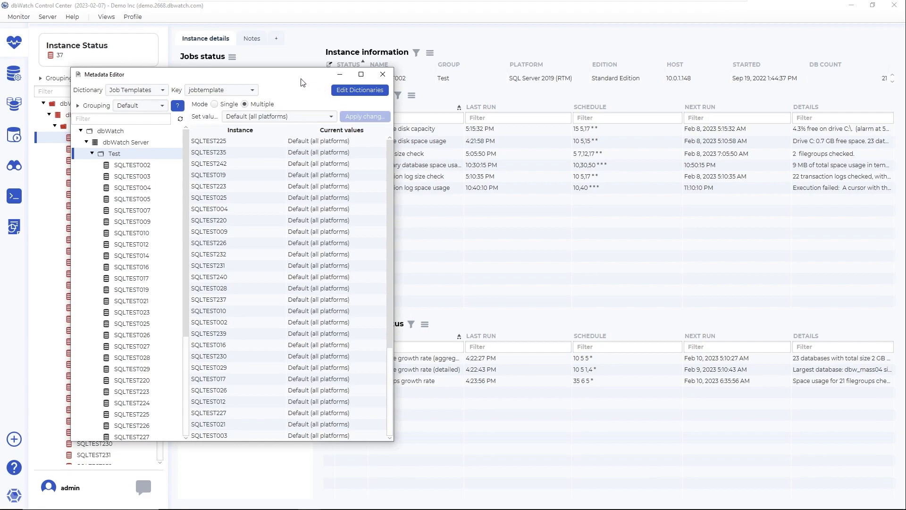
{"action": "left_click", "coordinate": [382, 74]}
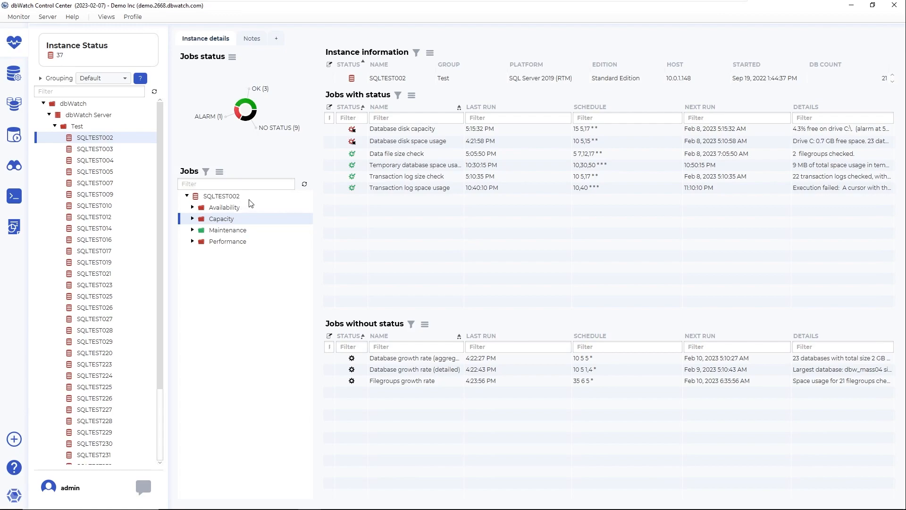
{"action": "left_click", "coordinate": [63, 105]}
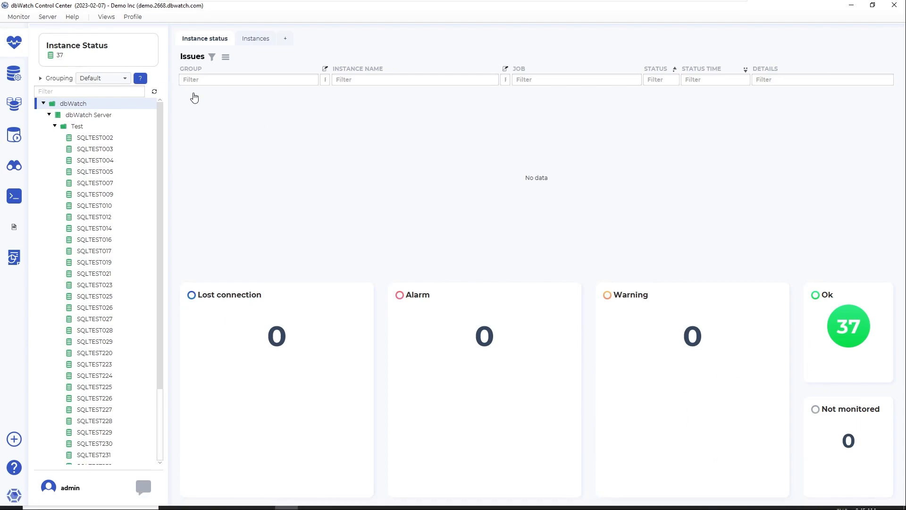
Open the server's Manage Jobs window and show its job template settings.
{"action": "left_click", "coordinate": [46, 17]}
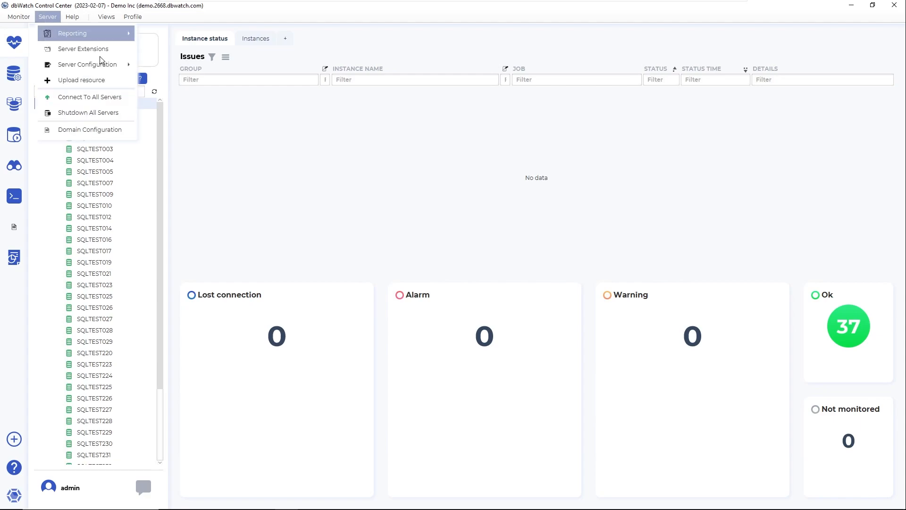
{"action": "mouse_move", "coordinate": [114, 32]}
{"action": "mouse_move", "coordinate": [109, 66]}
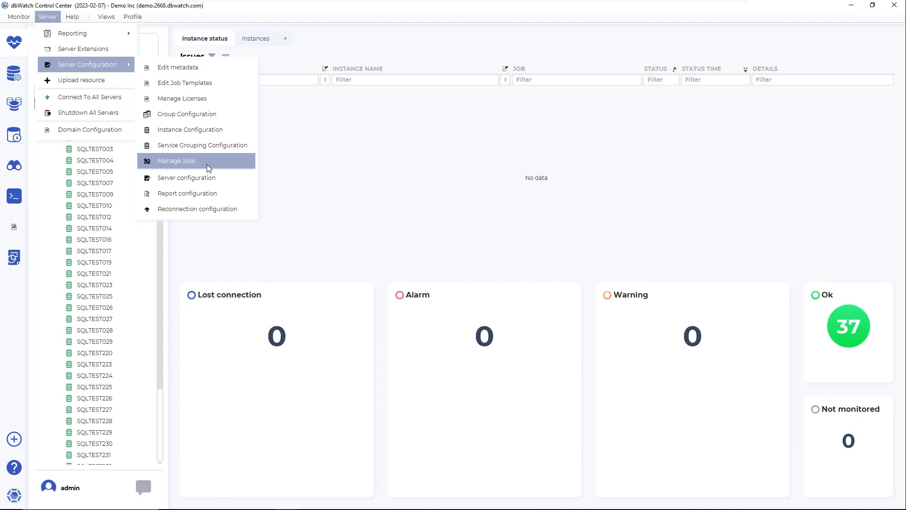
{"action": "left_click", "coordinate": [184, 163]}
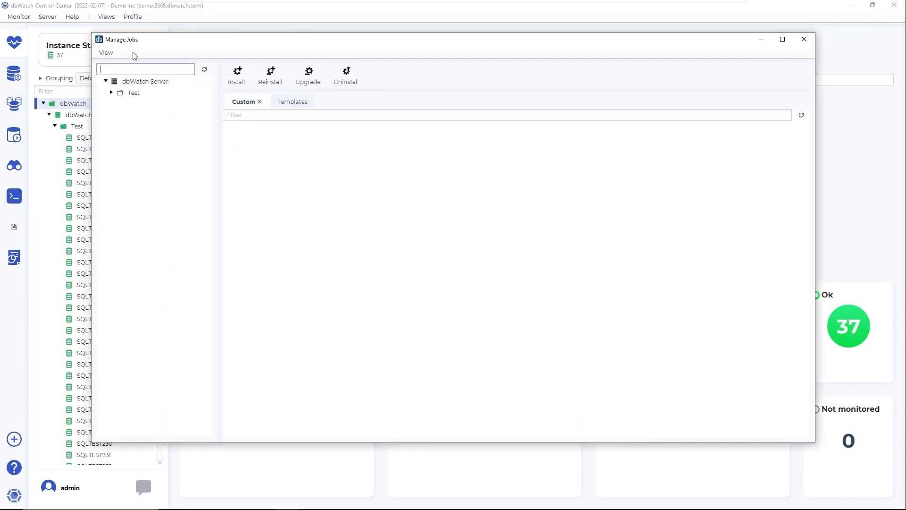
{"action": "left_click", "coordinate": [292, 104]}
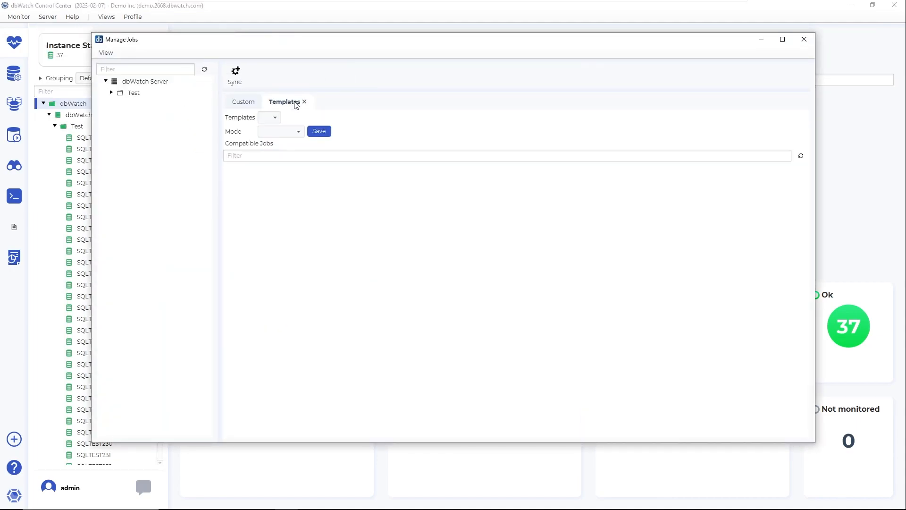
Check the template, mode and compatible jobs of SQLTEST002 in the Test group, and close the Manage Jobs window.
{"action": "left_click", "coordinate": [112, 93]}
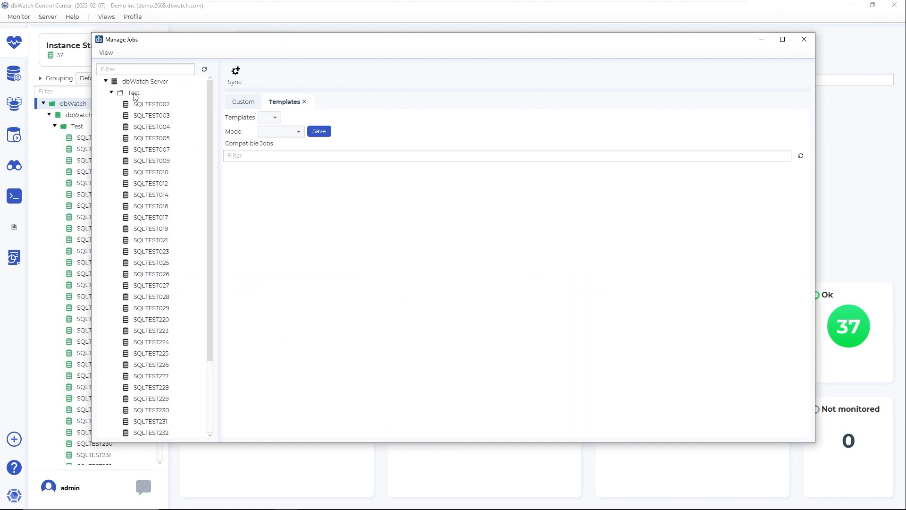
{"action": "left_click", "coordinate": [134, 94]}
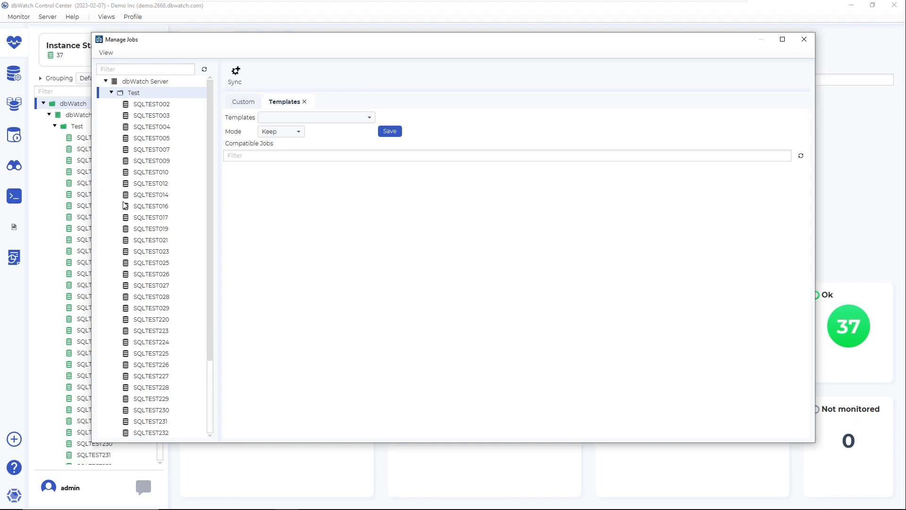
{"action": "left_click", "coordinate": [149, 83]}
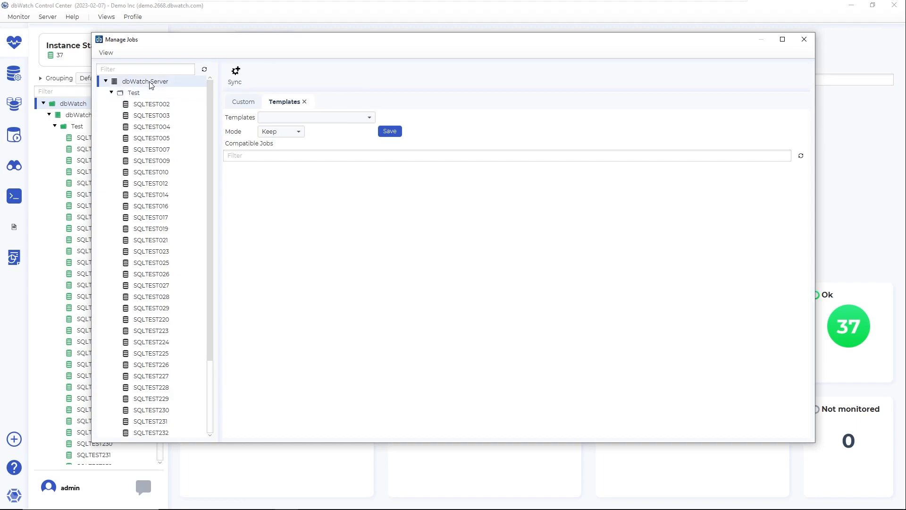
{"action": "left_click", "coordinate": [151, 106]}
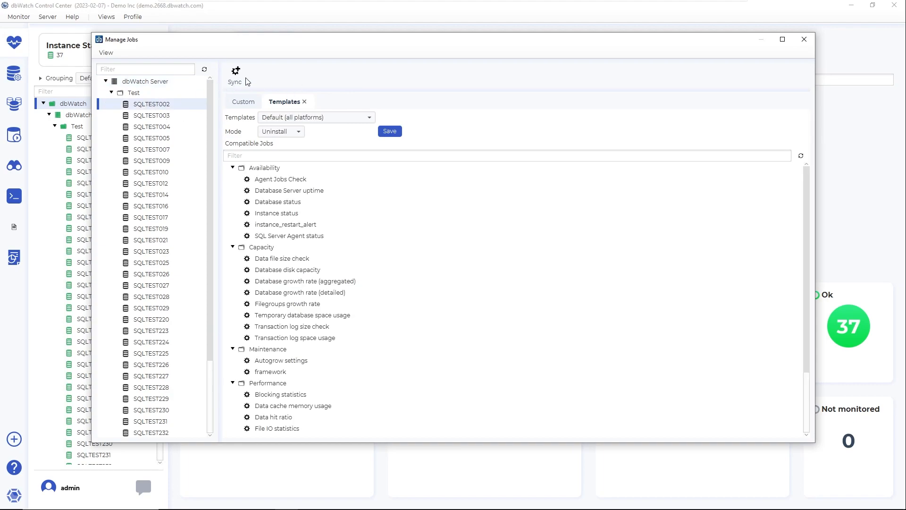
{"action": "left_click", "coordinate": [804, 39]}
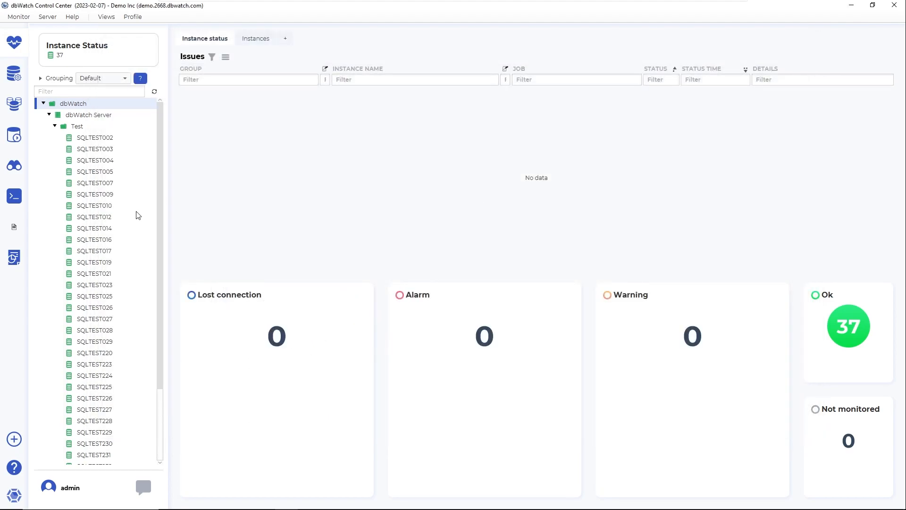